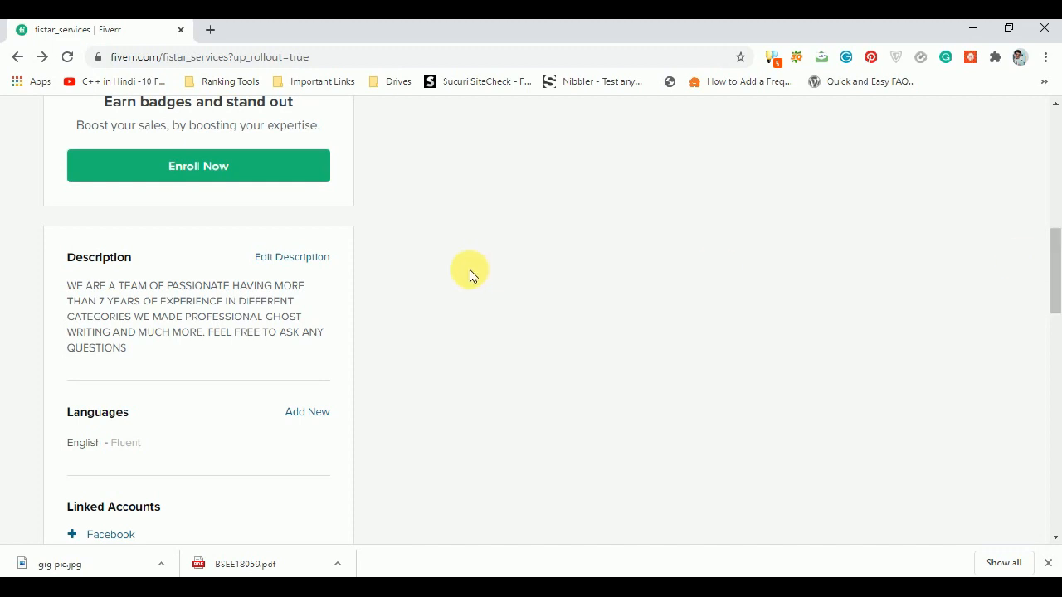
Review the seller profile's description, languages, linked accounts, skills, education and certification sections
{"action": "mouse_move", "coordinate": [81, 264]}
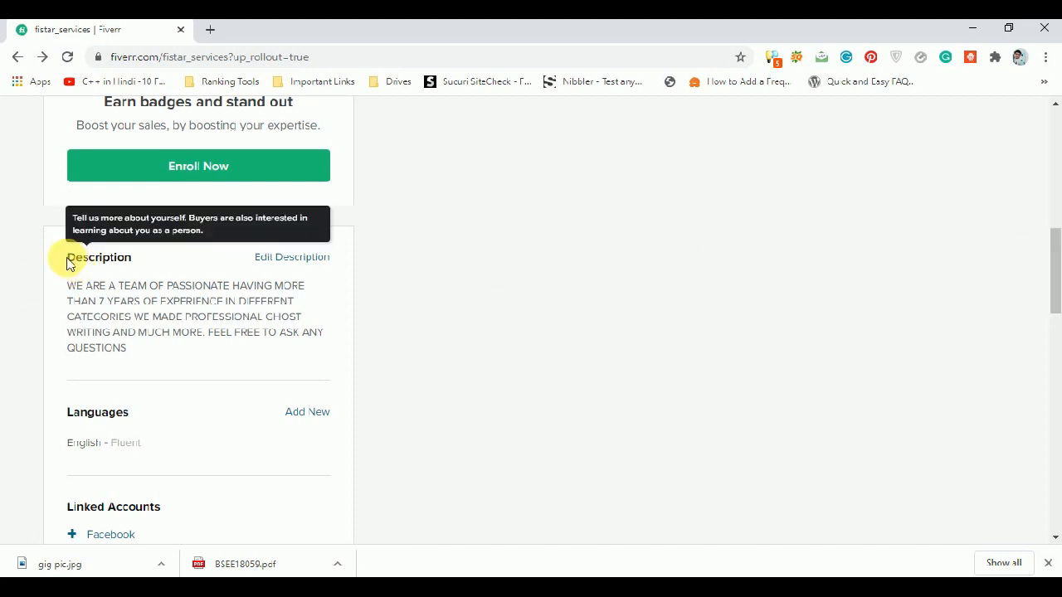
{"action": "left_click_drag", "start_coordinate": [67, 261], "coordinate": [147, 367]}
{"action": "left_click", "coordinate": [149, 365]}
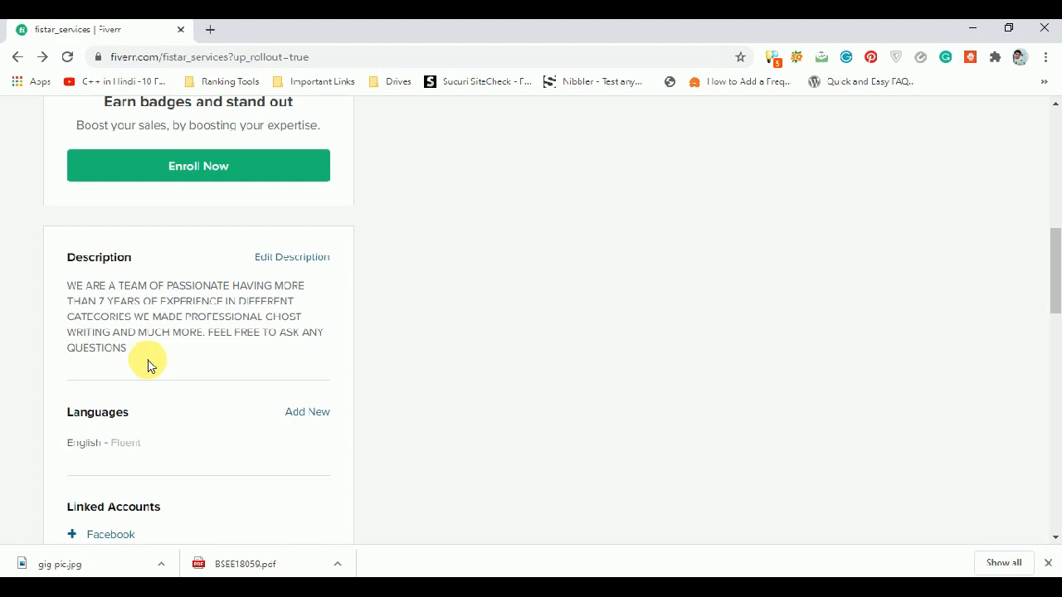
{"action": "left_click_drag", "start_coordinate": [1054, 249], "coordinate": [1054, 286]}
{"action": "mouse_move", "coordinate": [74, 231]}
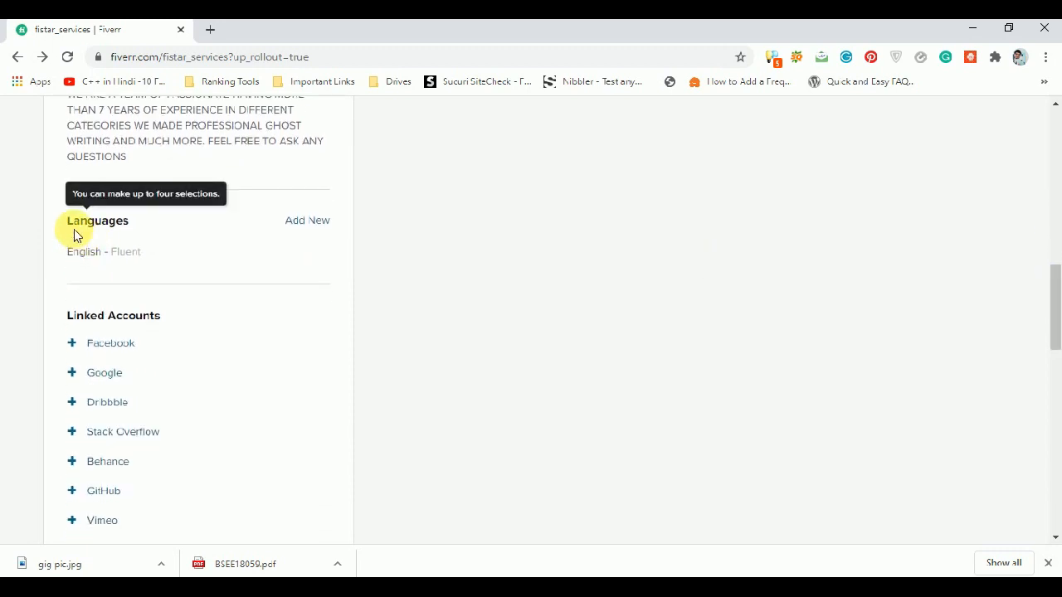
{"action": "left_click_drag", "start_coordinate": [1053, 319], "coordinate": [1054, 345]}
{"action": "mouse_move", "coordinate": [83, 191]}
{"action": "left_click_drag", "start_coordinate": [68, 190], "coordinate": [3, 245]}
{"action": "left_click", "coordinate": [2, 249]}
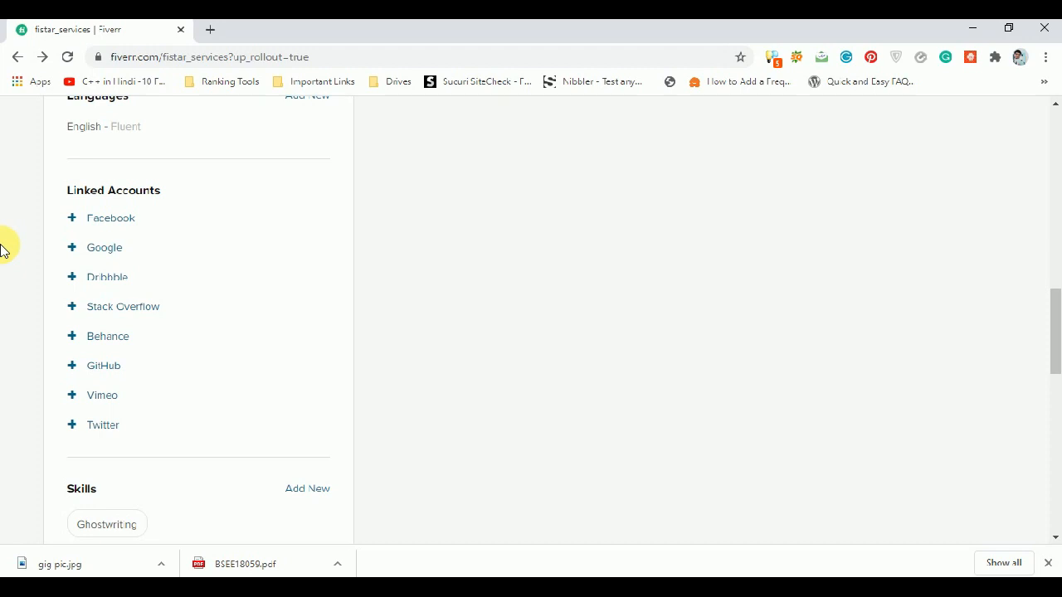
{"action": "left_click_drag", "start_coordinate": [1053, 332], "coordinate": [1054, 383]}
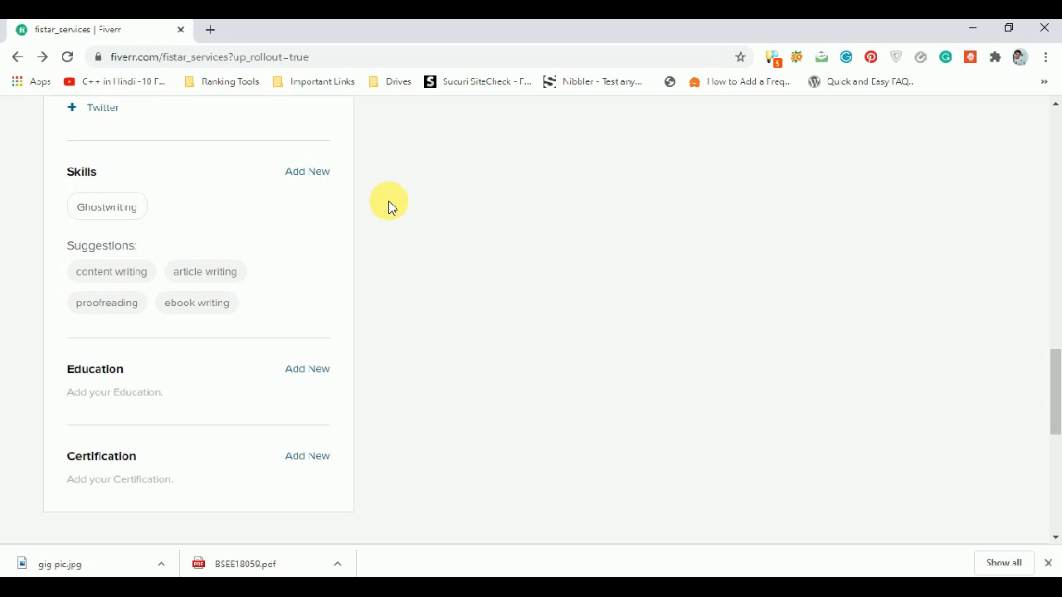
{"action": "left_click_drag", "start_coordinate": [1052, 398], "coordinate": [1052, 423]}
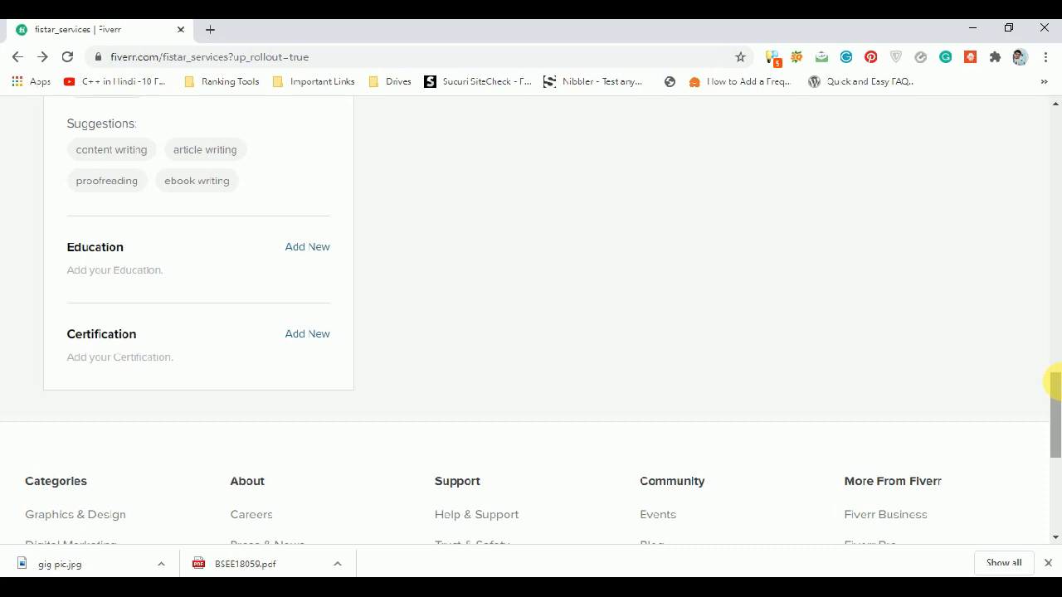
Start creating a new gig and enter "write steller articles" as the gig title
{"action": "left_click_drag", "start_coordinate": [1052, 380], "coordinate": [1053, 208]}
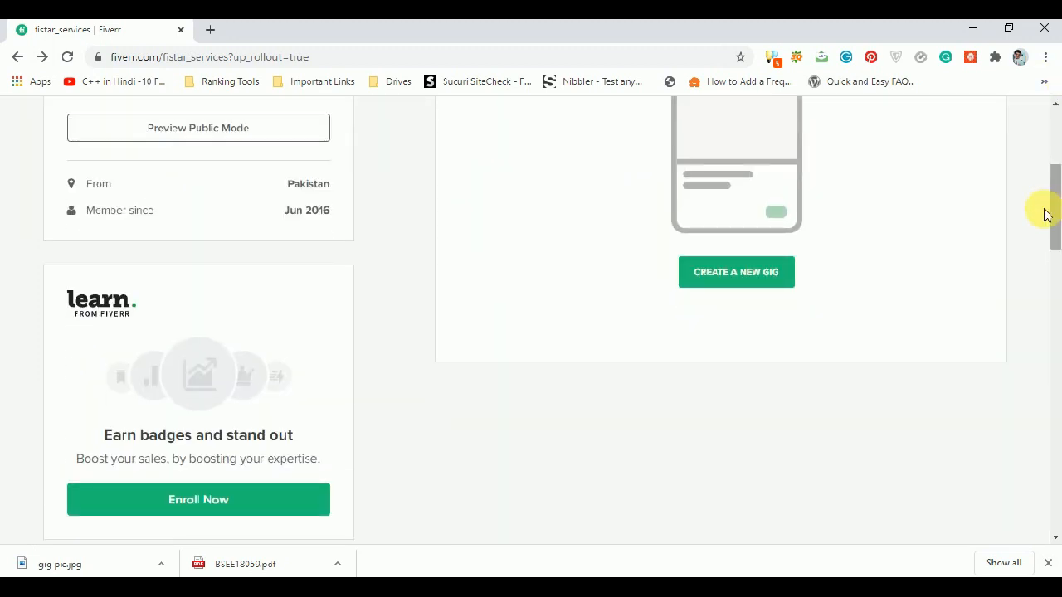
{"action": "left_click", "coordinate": [738, 334]}
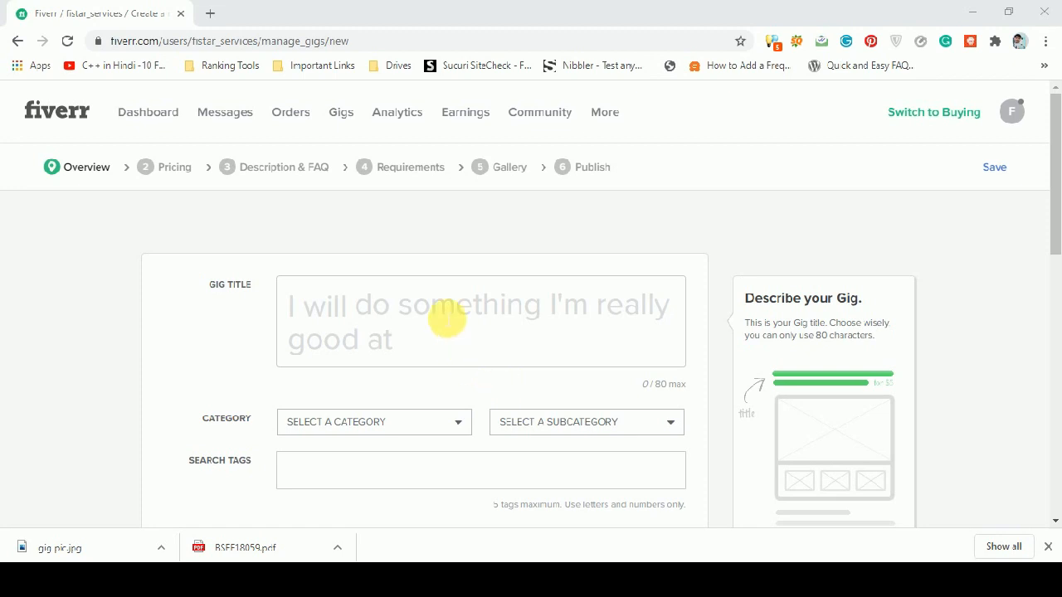
{"action": "left_click", "coordinate": [446, 316]}
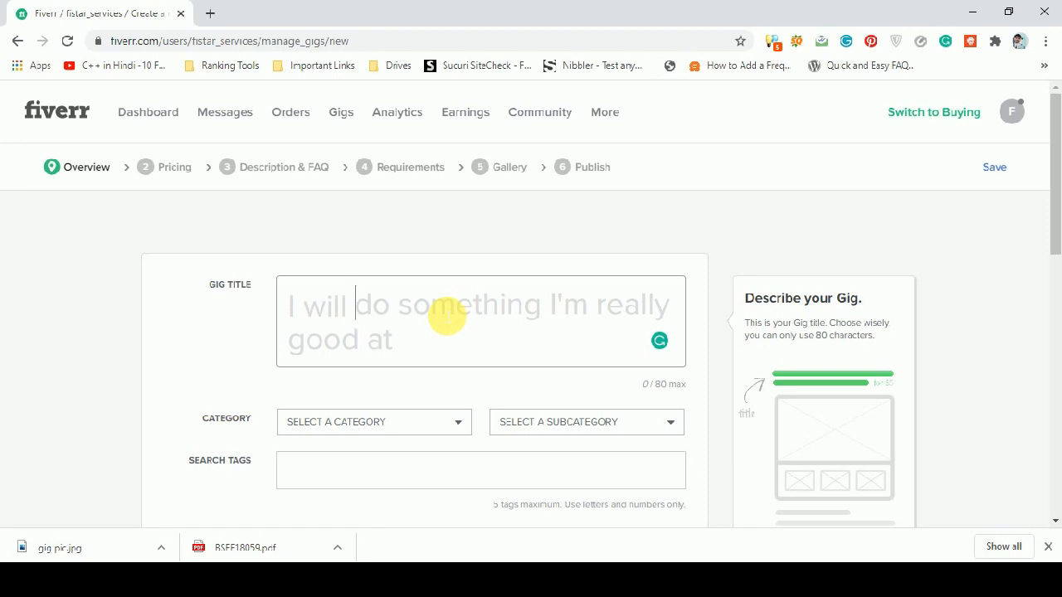
{"action": "type", "text": "write"}
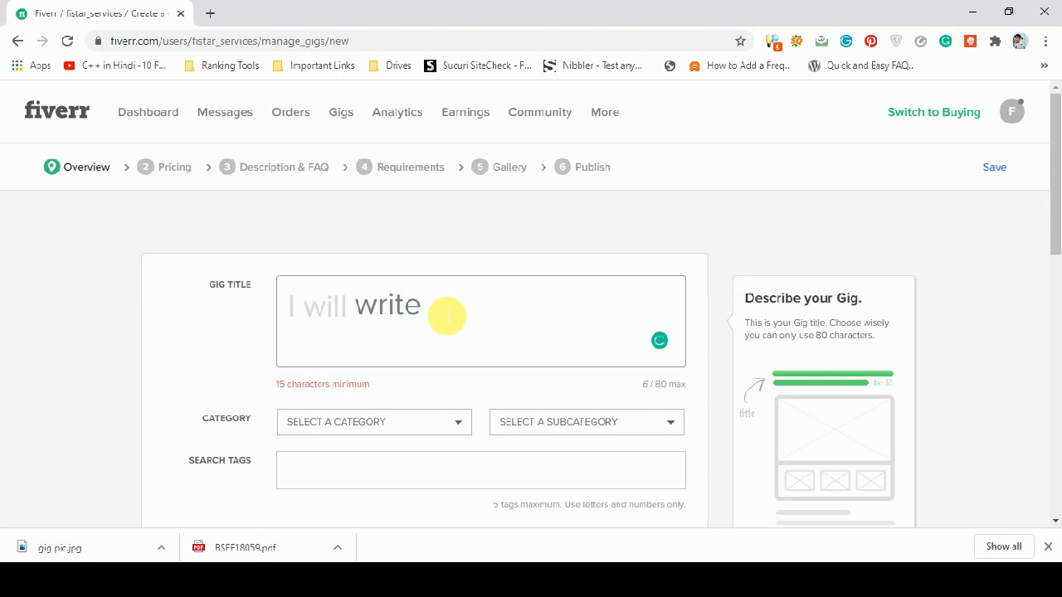
{"action": "type", "text": " steller articles"}
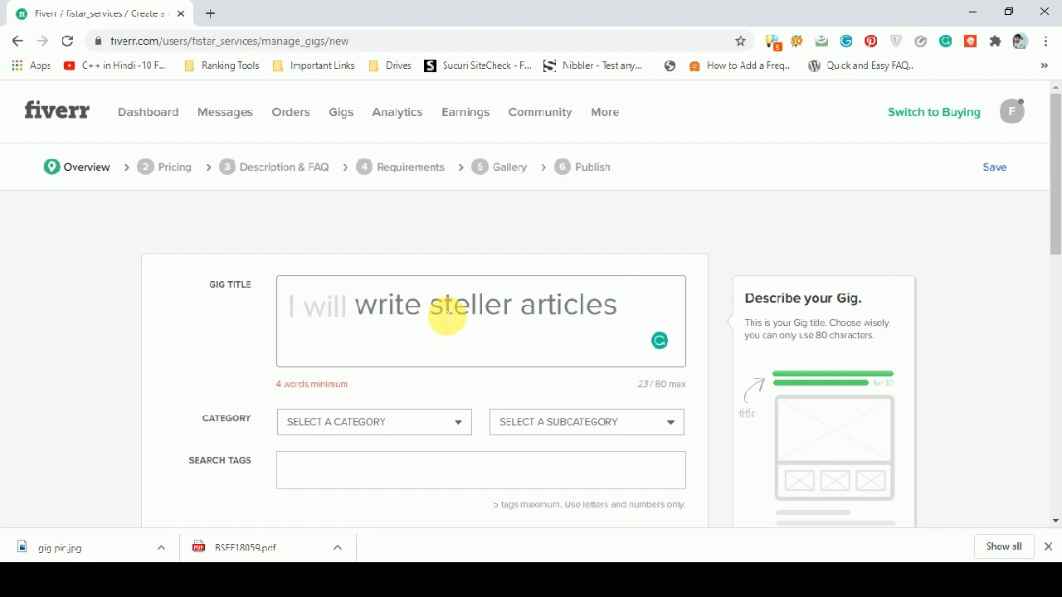
Set the gig's category to Writing & Translation and its subcategory to Articles & Blog Posts
{"action": "left_click_drag", "start_coordinate": [1054, 133], "coordinate": [1052, 185]}
{"action": "left_click", "coordinate": [342, 304]}
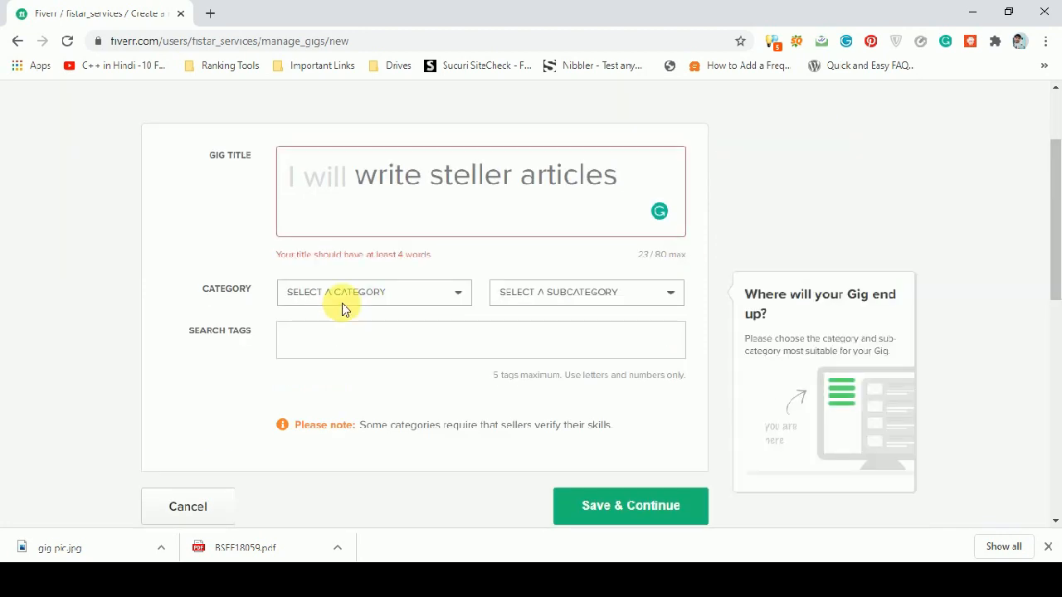
{"action": "left_click", "coordinate": [344, 380]}
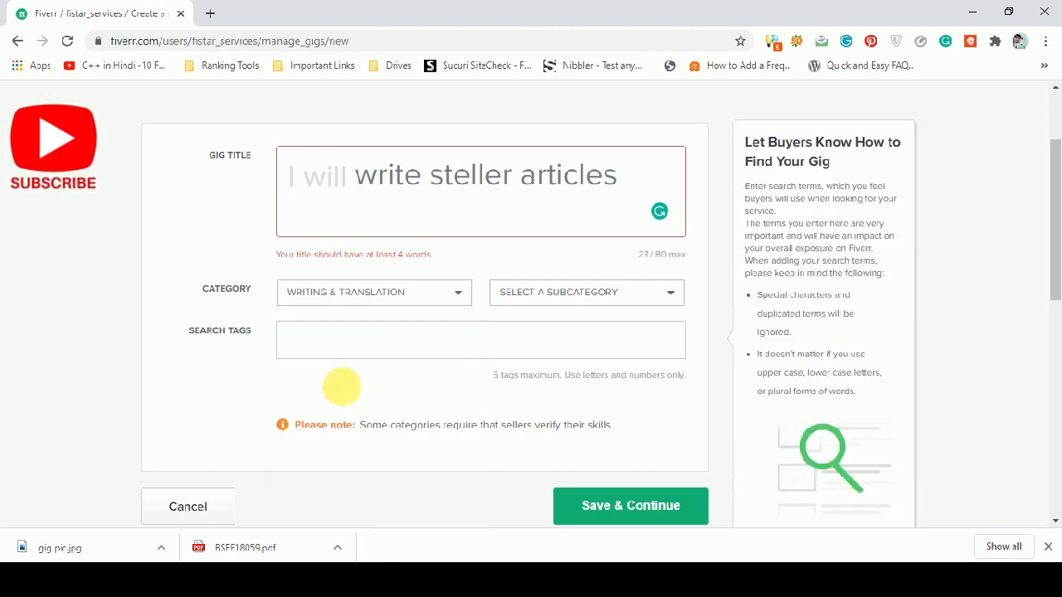
{"action": "left_click", "coordinate": [571, 292]}
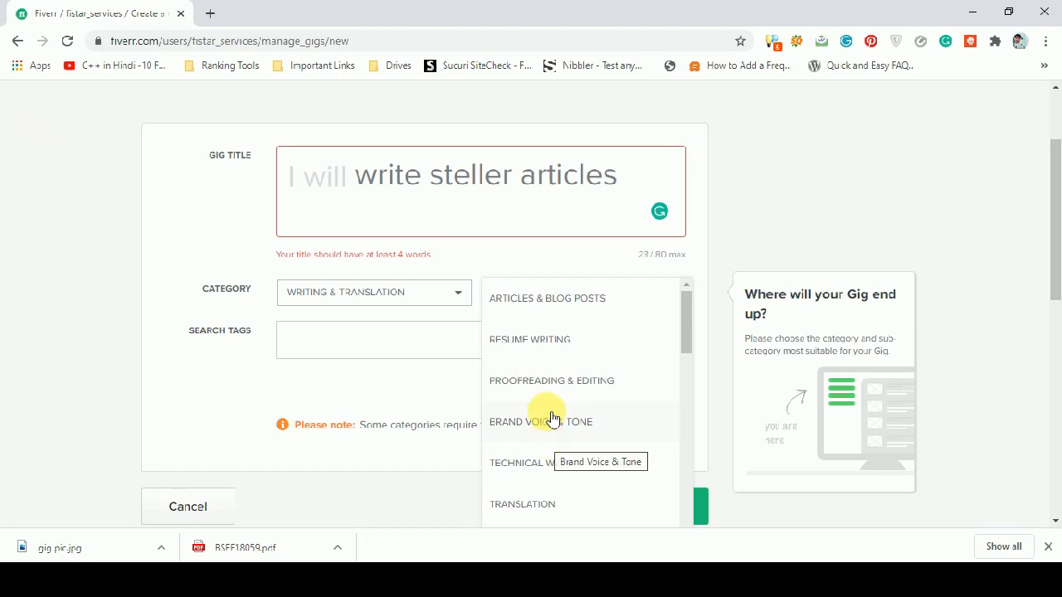
{"action": "left_click", "coordinate": [547, 301]}
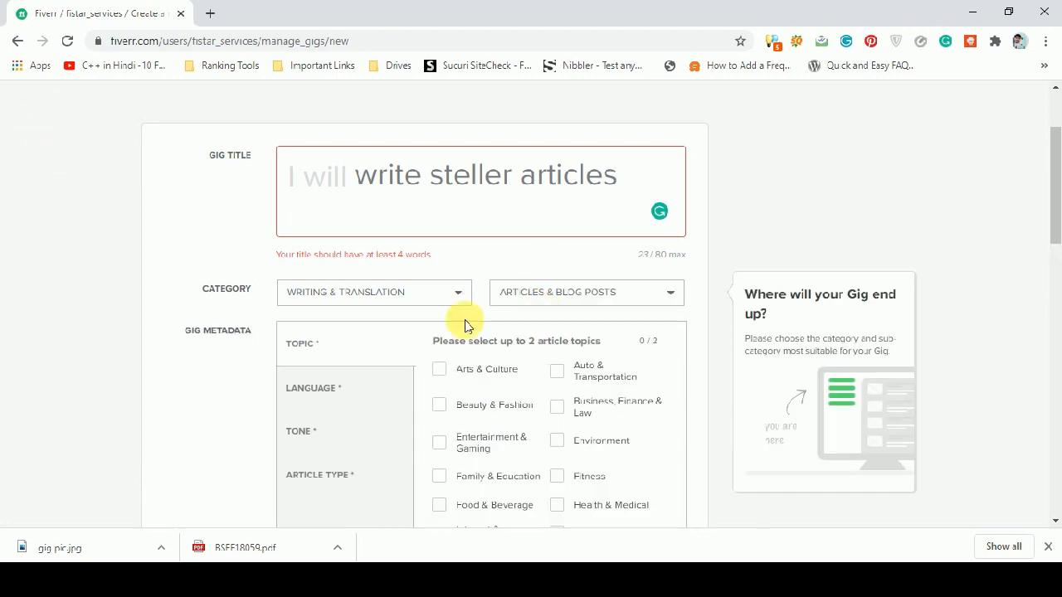
In the gig metadata, select the topics Food & Beverage and Health & Medical, and English as the language
{"action": "left_click_drag", "start_coordinate": [1051, 222], "coordinate": [1048, 247]}
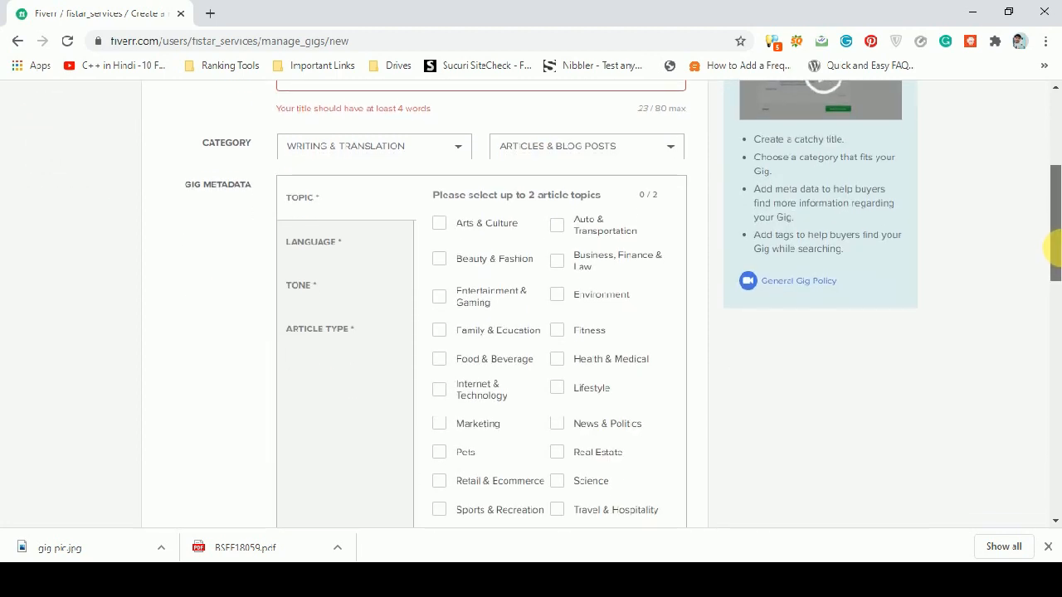
{"action": "left_click", "coordinate": [444, 363]}
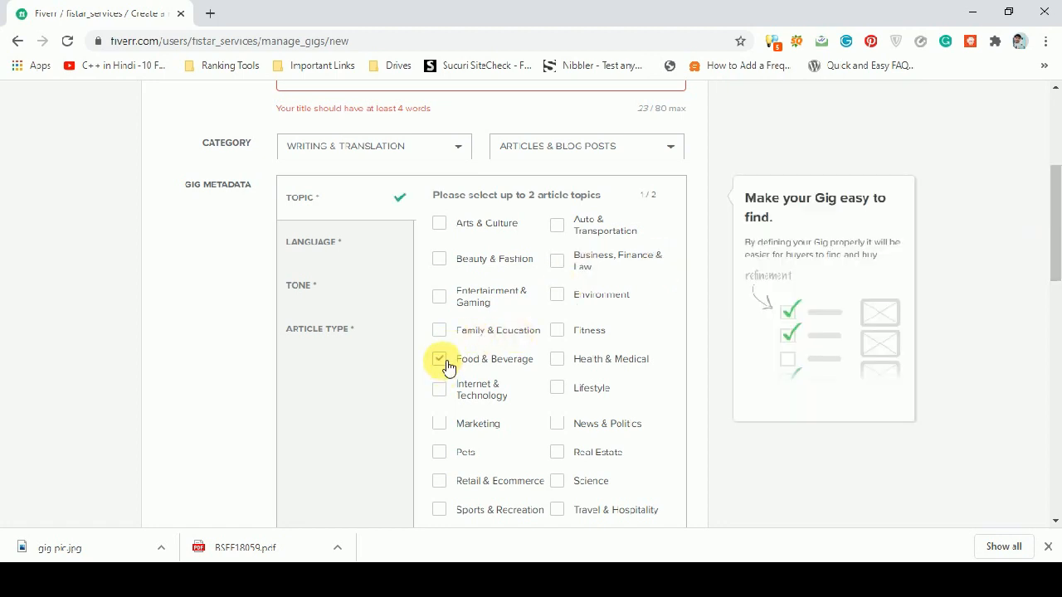
{"action": "left_click", "coordinate": [557, 359]}
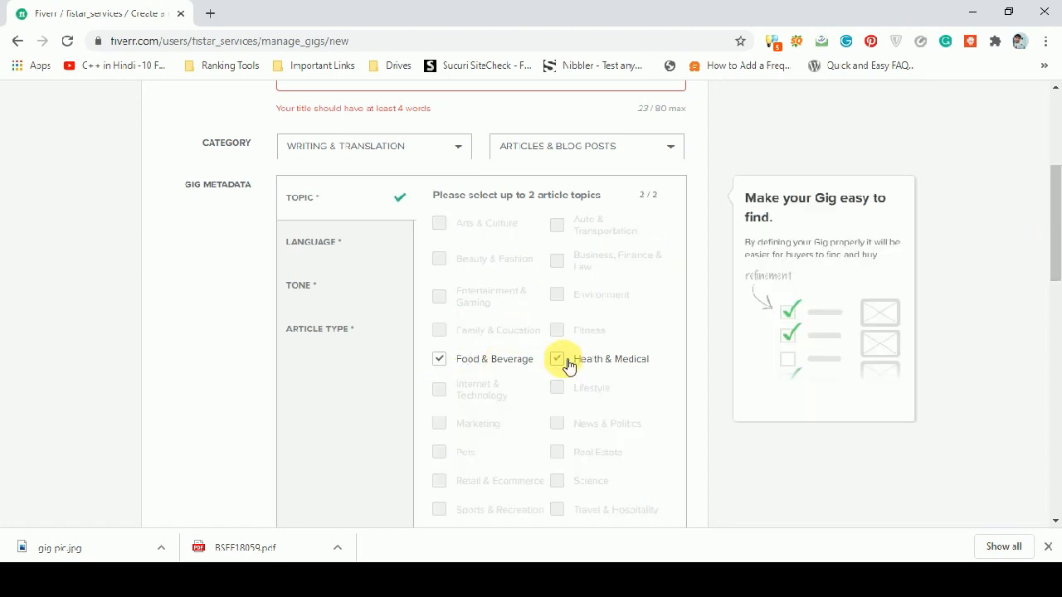
{"action": "left_click", "coordinate": [303, 250]}
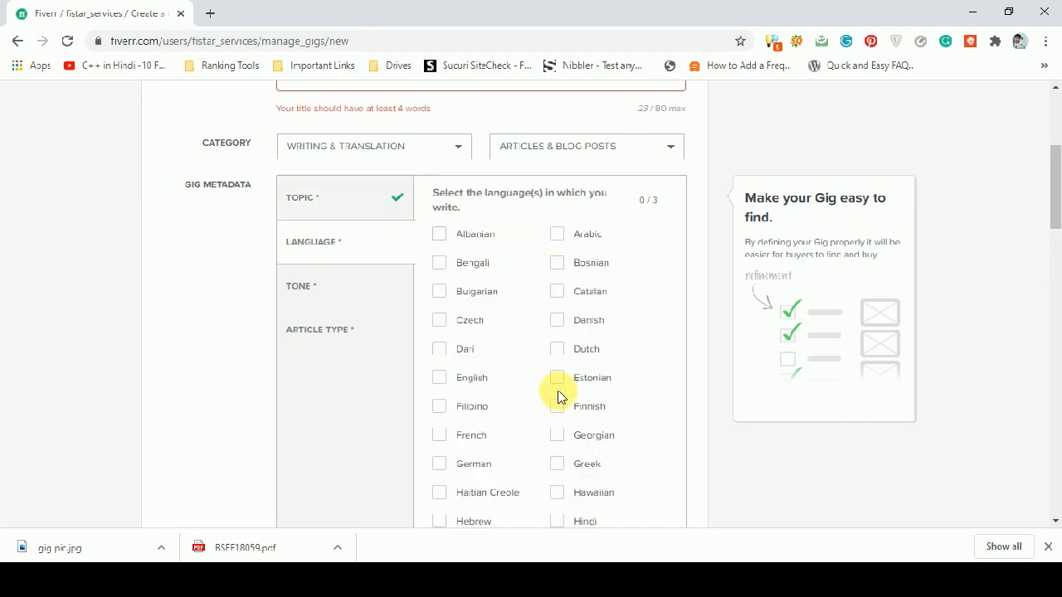
{"action": "left_click", "coordinate": [439, 380]}
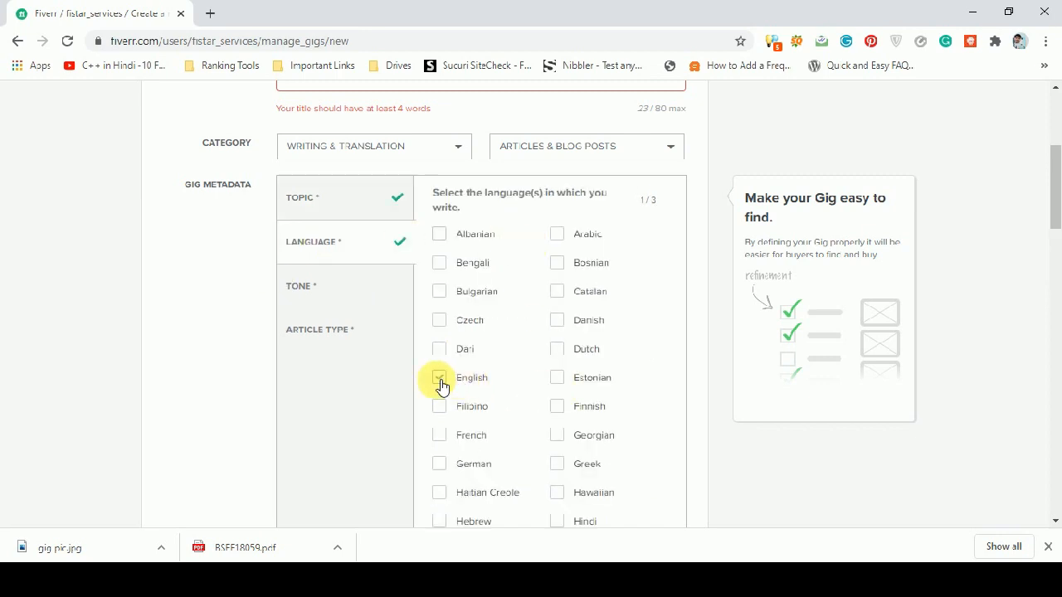
Set the tone to Professional/formal and the article types to Long-form article, First-person narrative and Instructional/how-to
{"action": "left_click", "coordinate": [312, 288]}
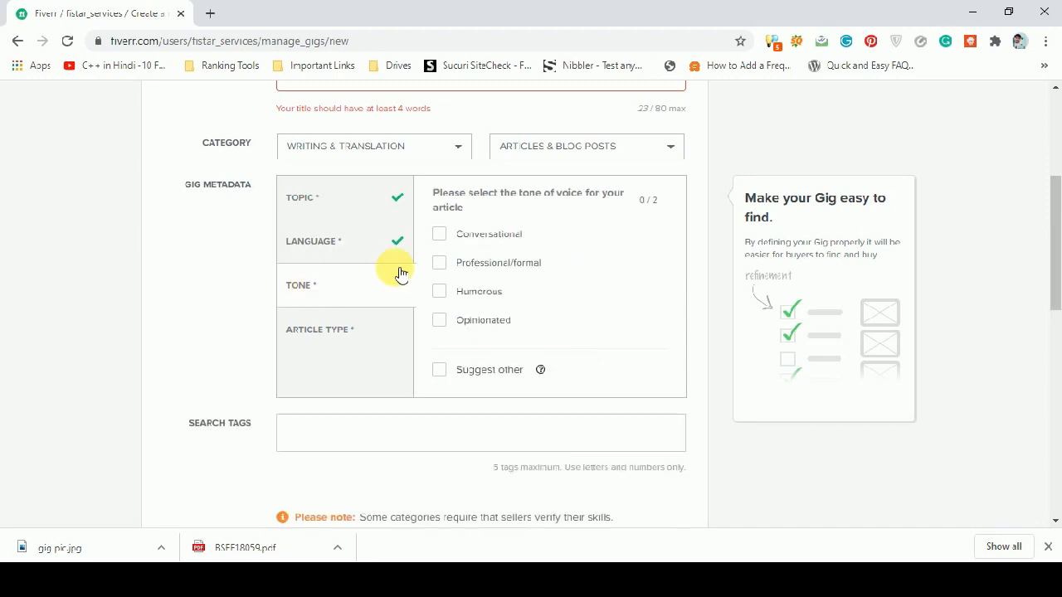
{"action": "left_click", "coordinate": [440, 263]}
{"action": "left_click", "coordinate": [307, 327]}
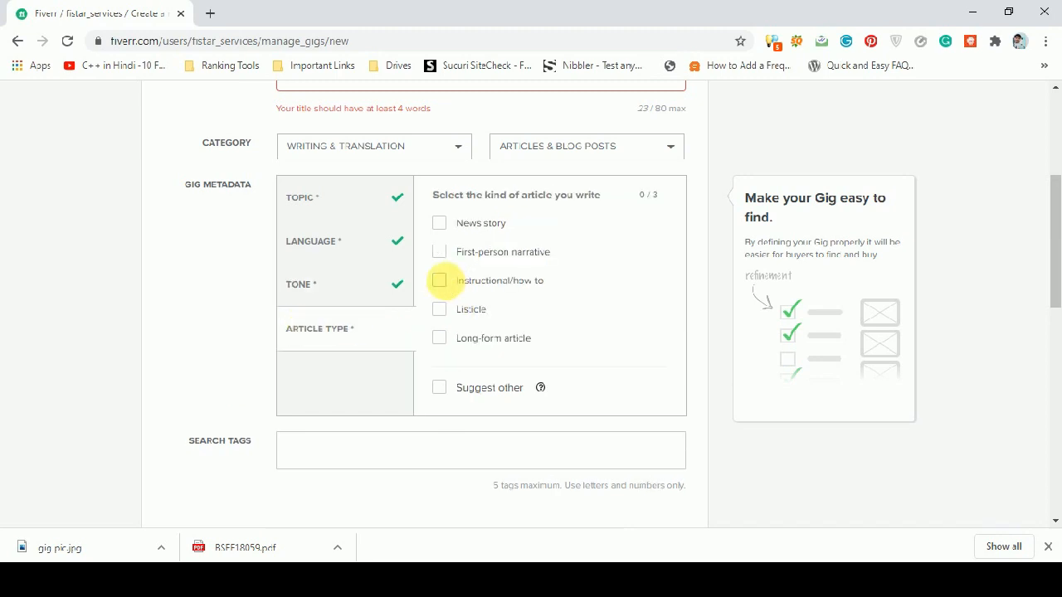
{"action": "left_click", "coordinate": [449, 351]}
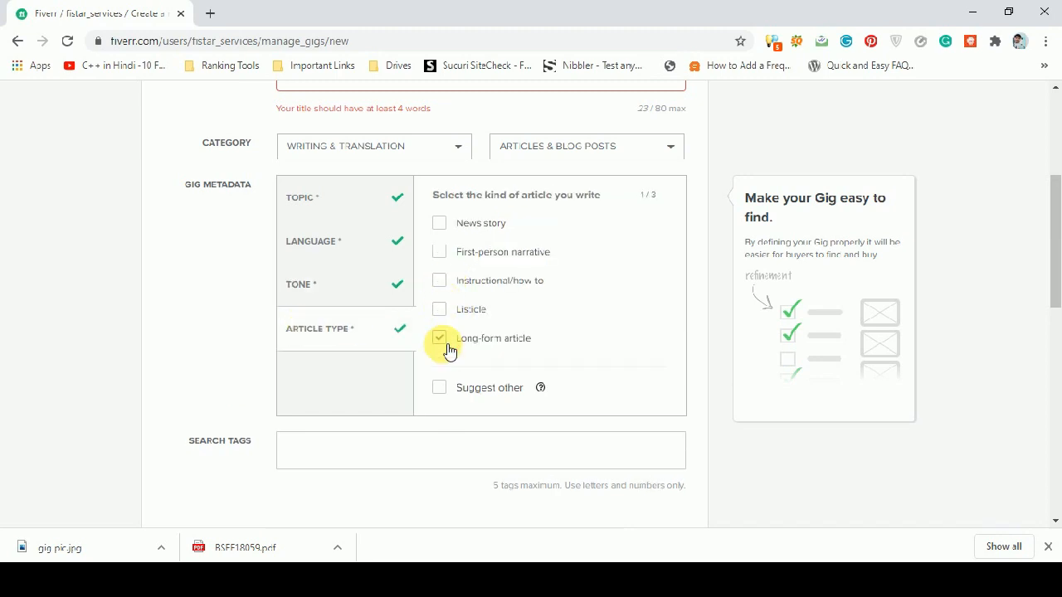
{"action": "left_click", "coordinate": [440, 284]}
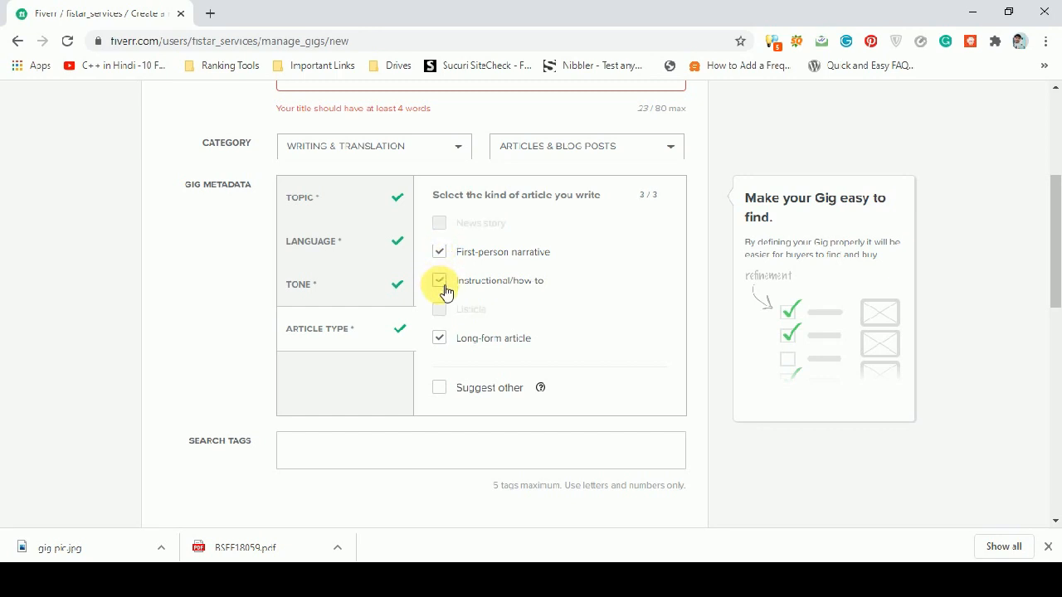
Add the search tags "articles" and "stellerarticle" to the gig
{"action": "left_click_drag", "start_coordinate": [1051, 238], "coordinate": [1052, 261]}
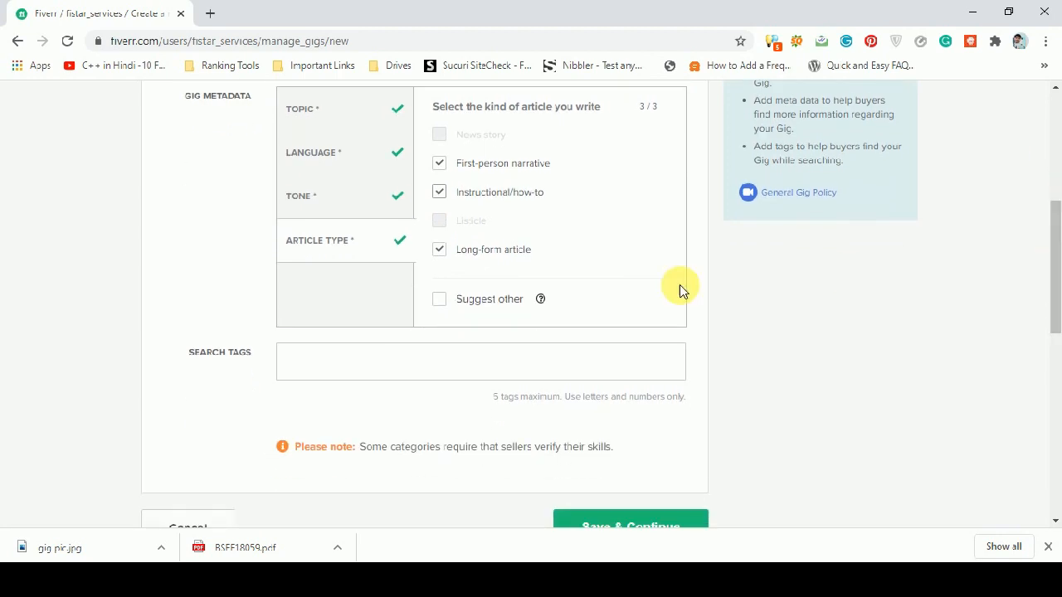
{"action": "left_click", "coordinate": [445, 361]}
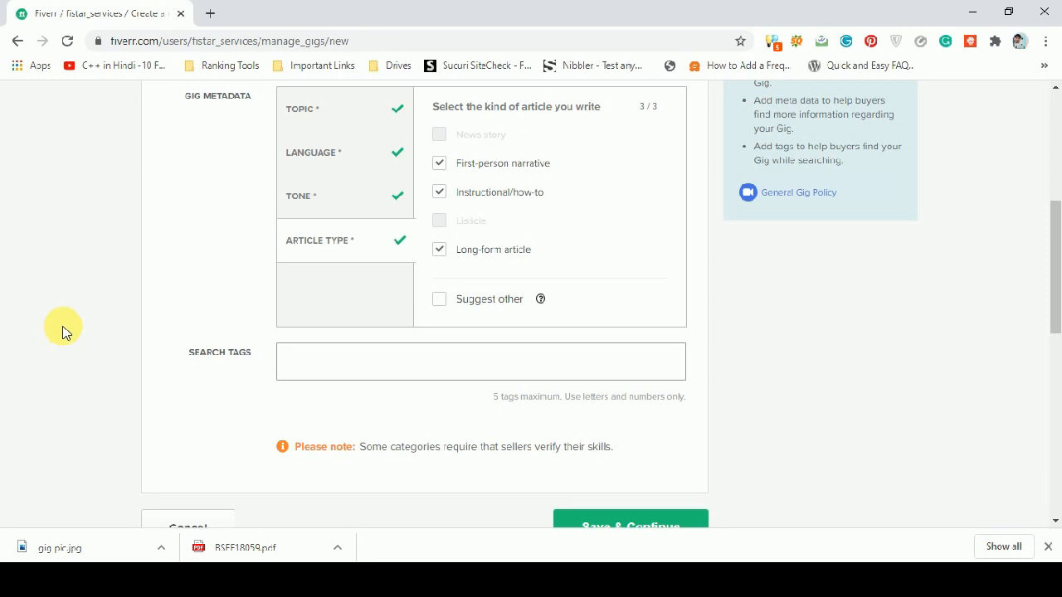
{"action": "type", "text": "articles"}
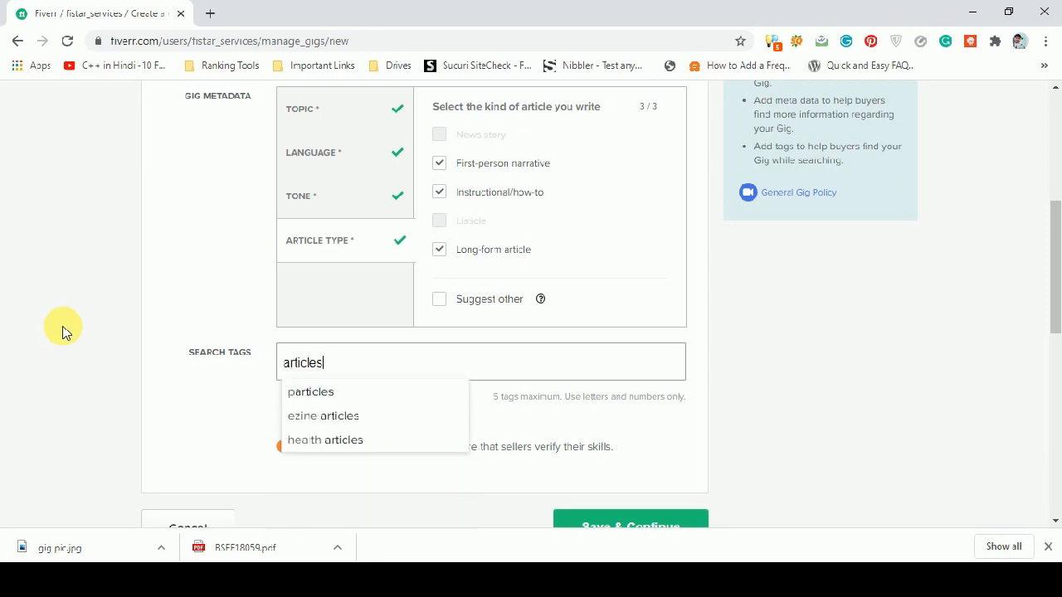
{"action": "key", "text": "Return"}
{"action": "type", "text": "steller"}
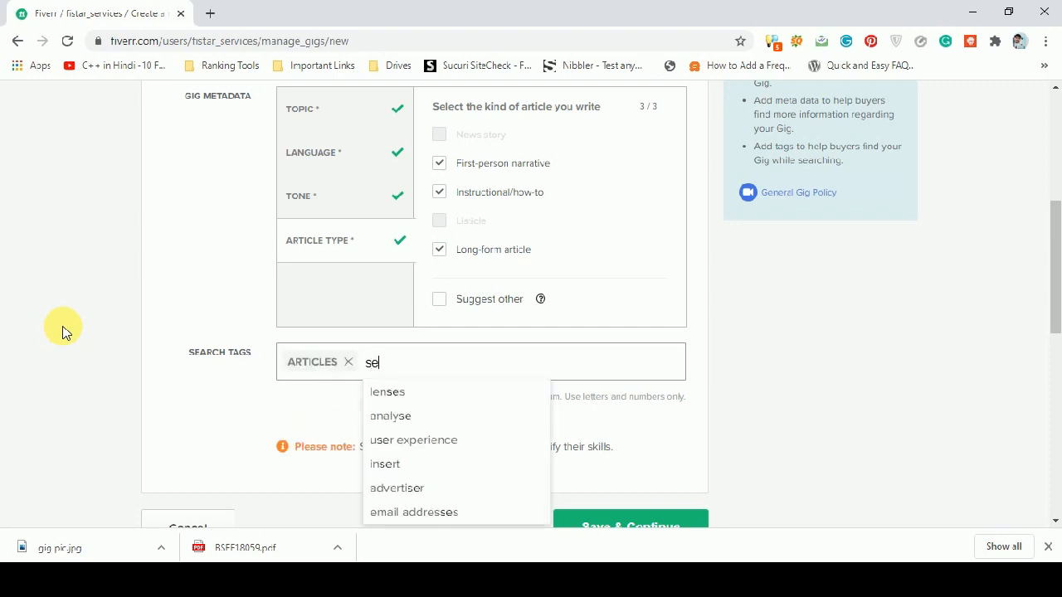
{"action": "type", "text": "ar"}
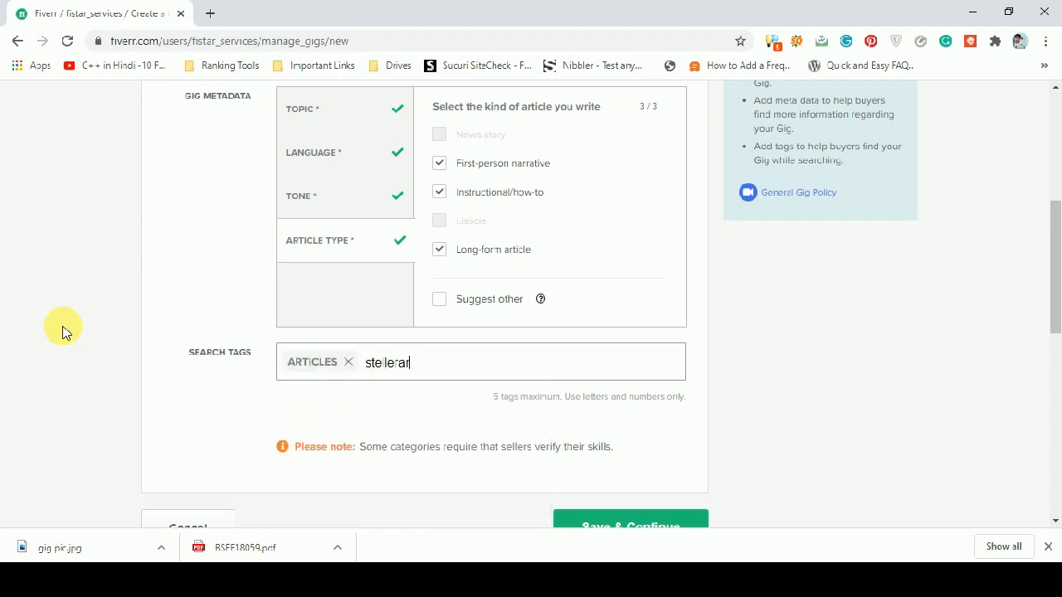
{"action": "type", "text": "ticle"}
{"action": "key", "text": "Return"}
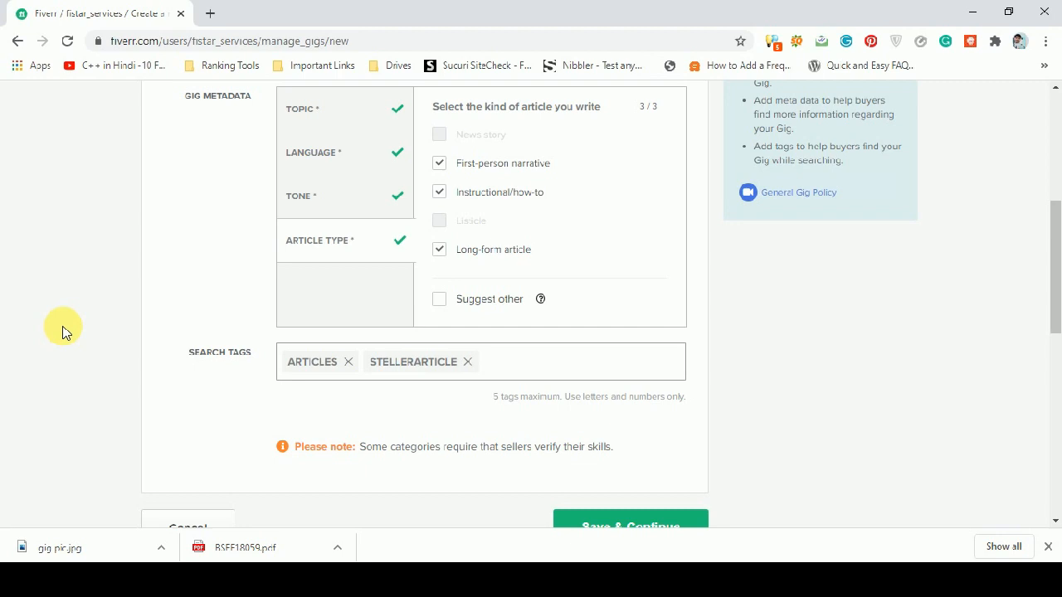
Add the search tag "bestarticles" and try to save the gig overview and continue to the next stage
{"action": "type", "text": "bes"}
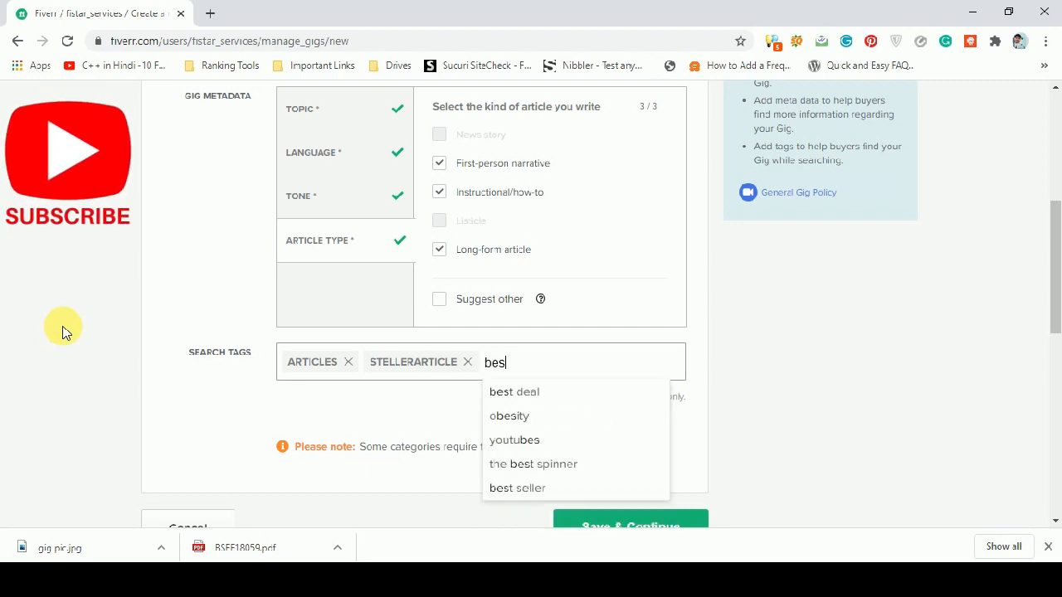
{"action": "type", "text": "tarticle"}
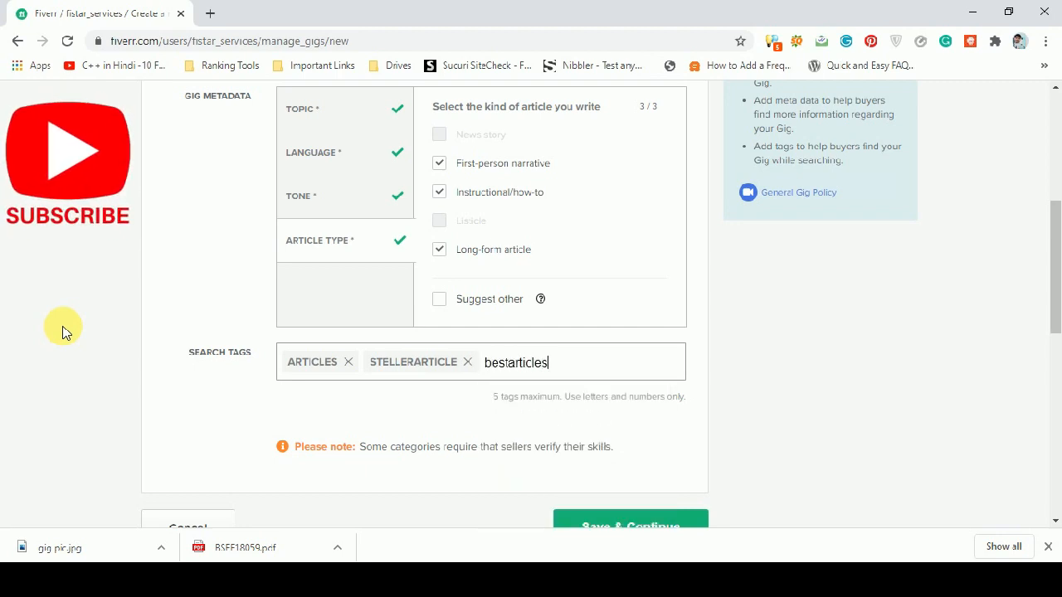
{"action": "type", "text": "s"}
{"action": "key", "text": "Return"}
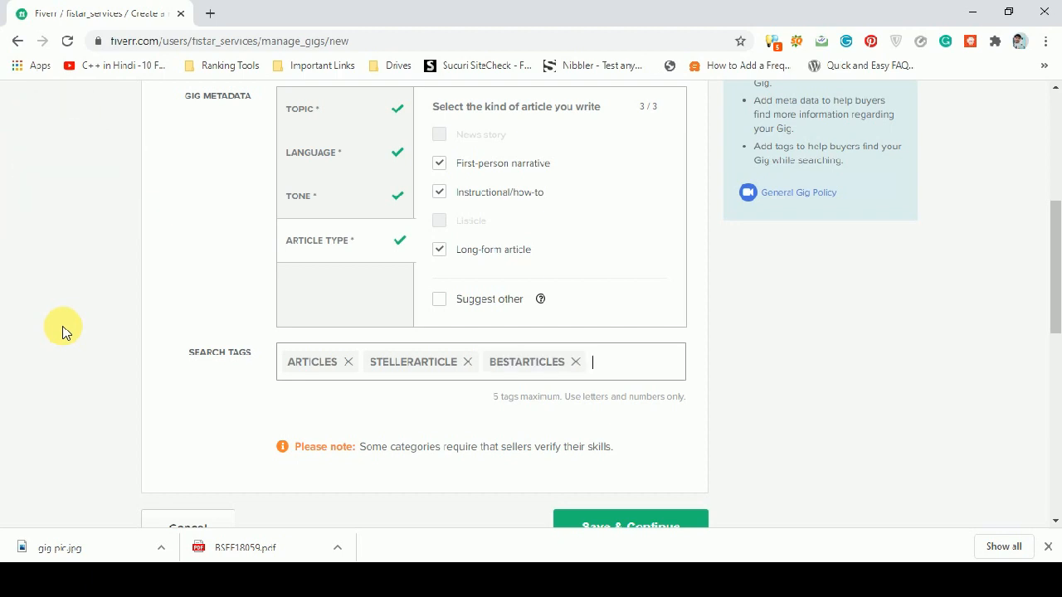
{"action": "left_click_drag", "start_coordinate": [1052, 316], "coordinate": [1054, 340]}
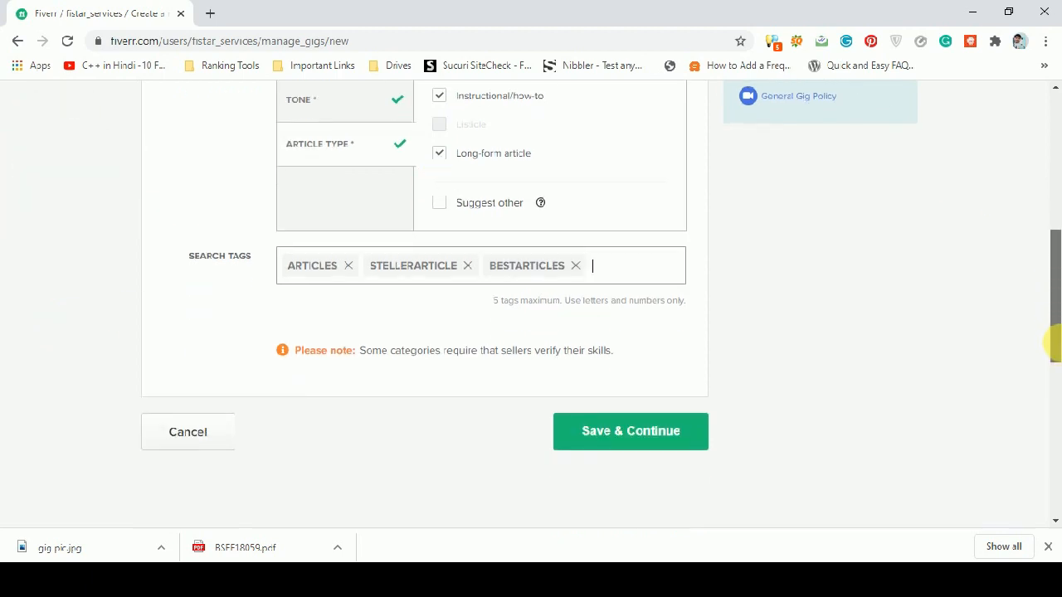
{"action": "left_click", "coordinate": [667, 432]}
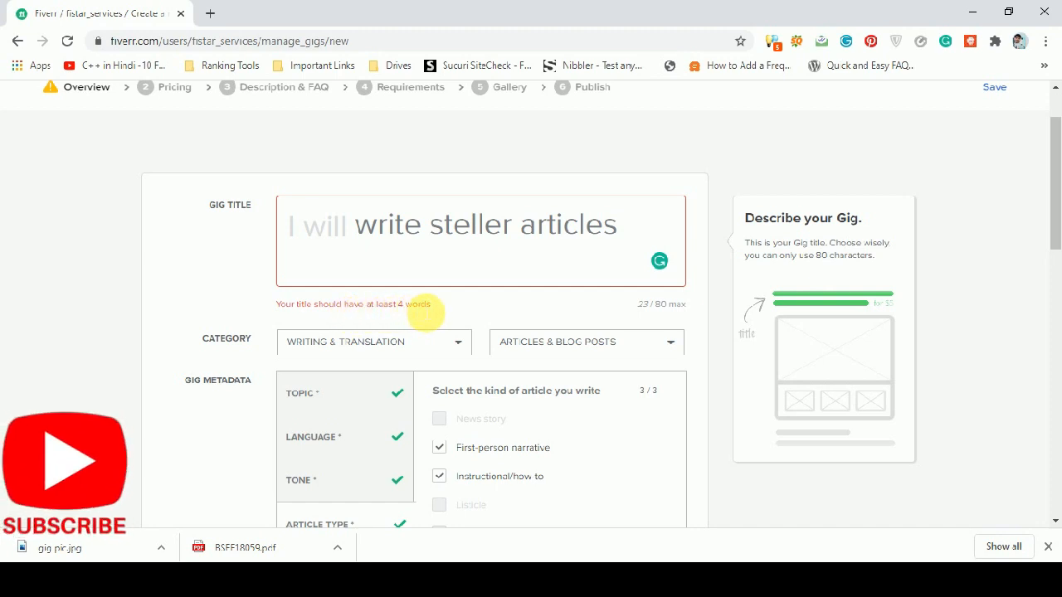
Extend the gig title to "write steller articles in reasonable cost", accepting the spelling suggestion "reasonable"
{"action": "left_click", "coordinate": [643, 233]}
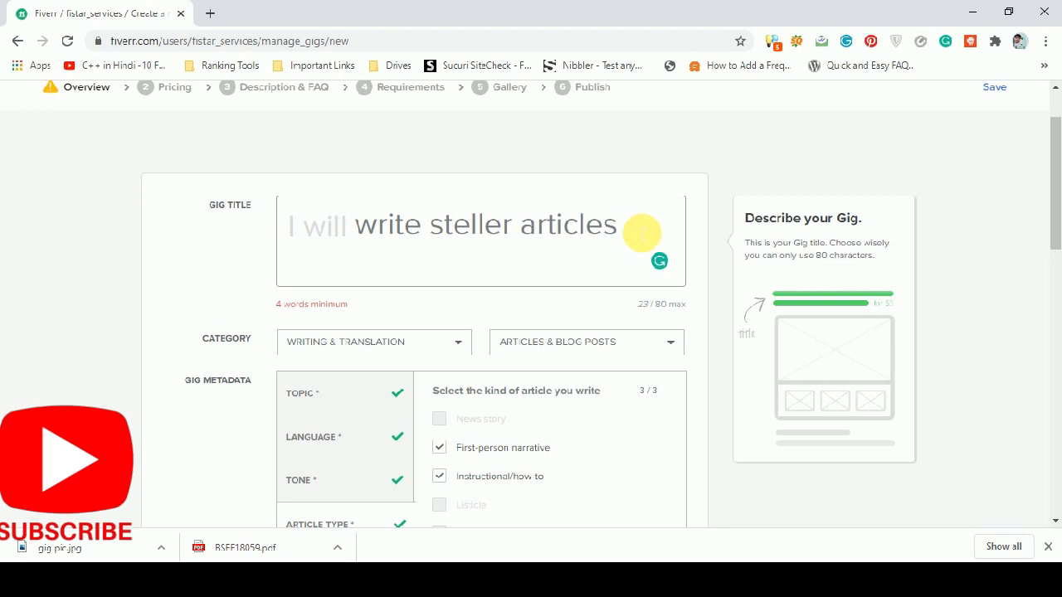
{"action": "type", "text": "in resona"}
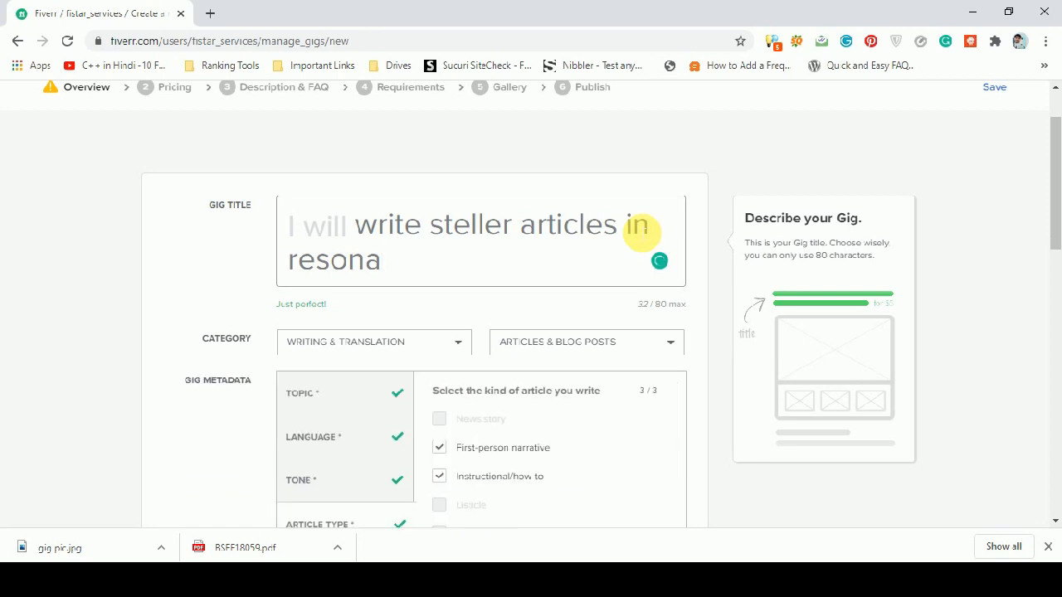
{"action": "type", "text": "ble cost"}
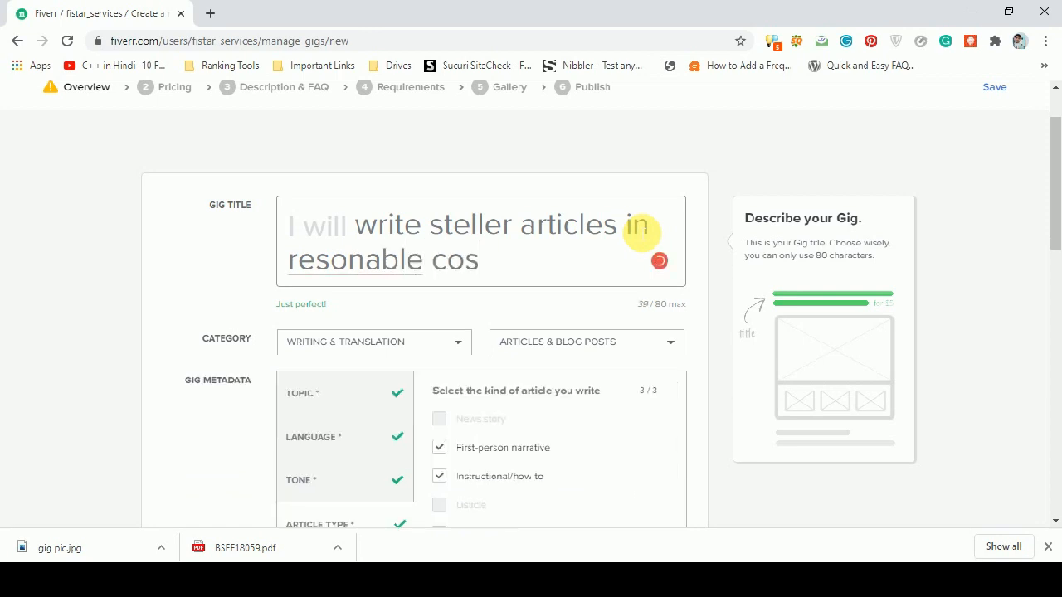
{"action": "mouse_move", "coordinate": [379, 260]}
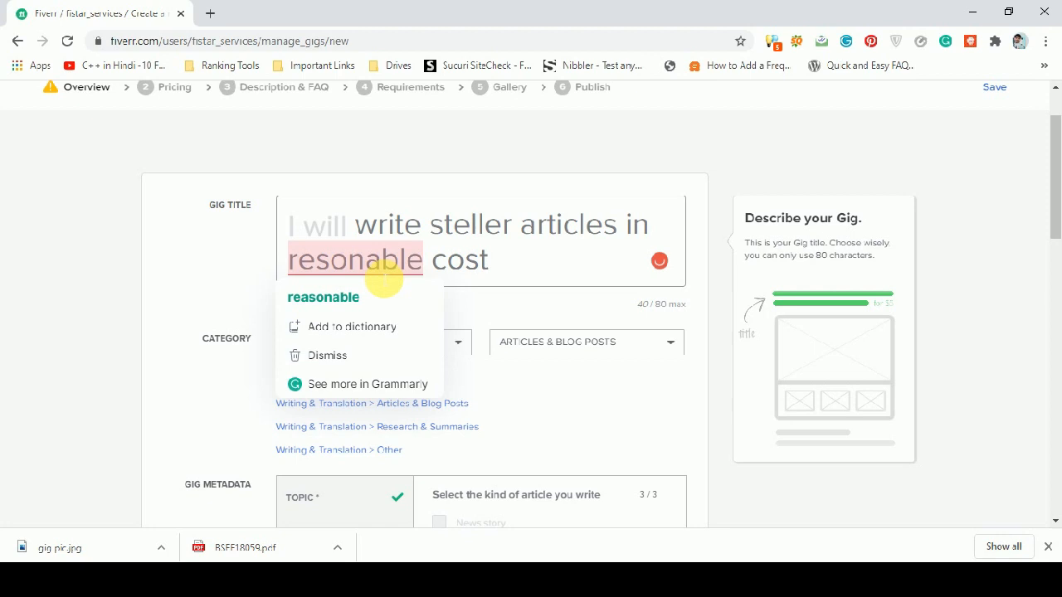
{"action": "left_click", "coordinate": [384, 298]}
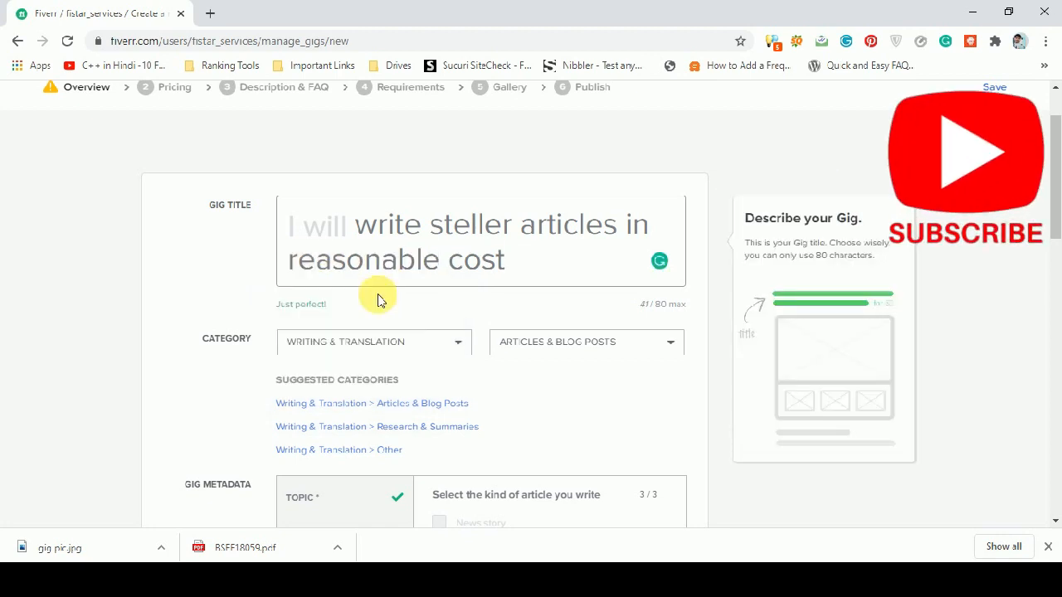
Save the gig overview and continue to the Scope & Pricing stage
{"action": "left_click_drag", "start_coordinate": [1054, 212], "coordinate": [1052, 332]}
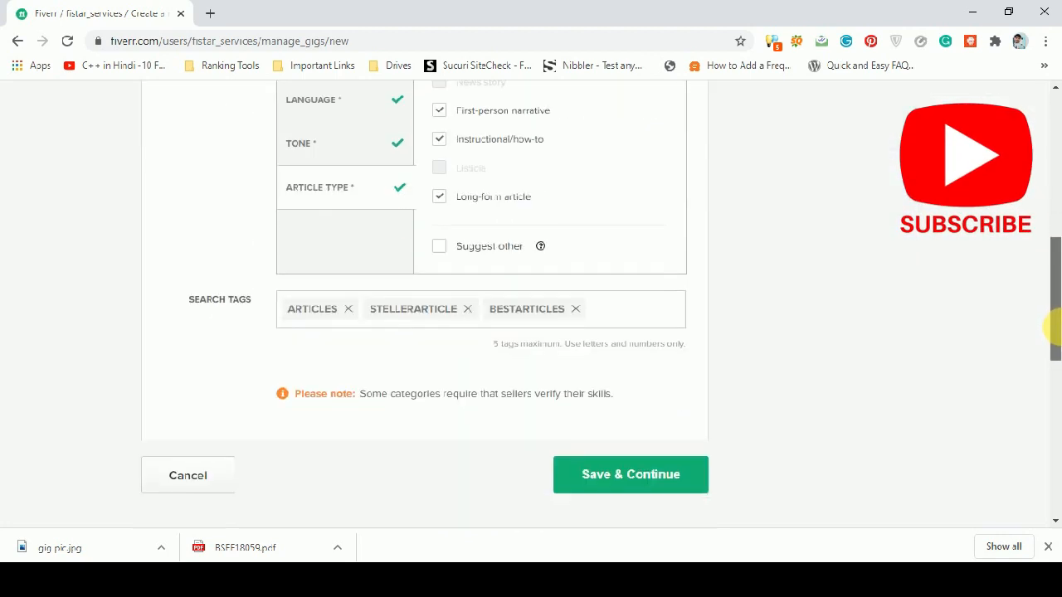
{"action": "left_click", "coordinate": [675, 485]}
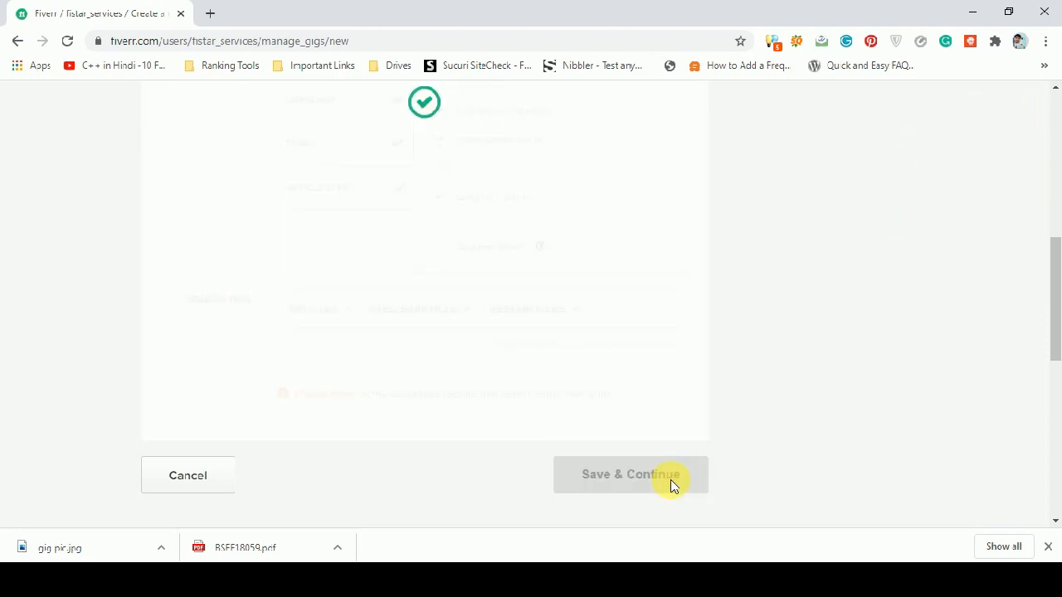
{"action": "mouse_move", "coordinate": [1056, 287]}
{"action": "left_mouse_down"}
{"action": "mouse_move", "coordinate": [1055, 232]}
{"action": "mouse_move", "coordinate": [1056, 275]}
{"action": "left_mouse_up"}
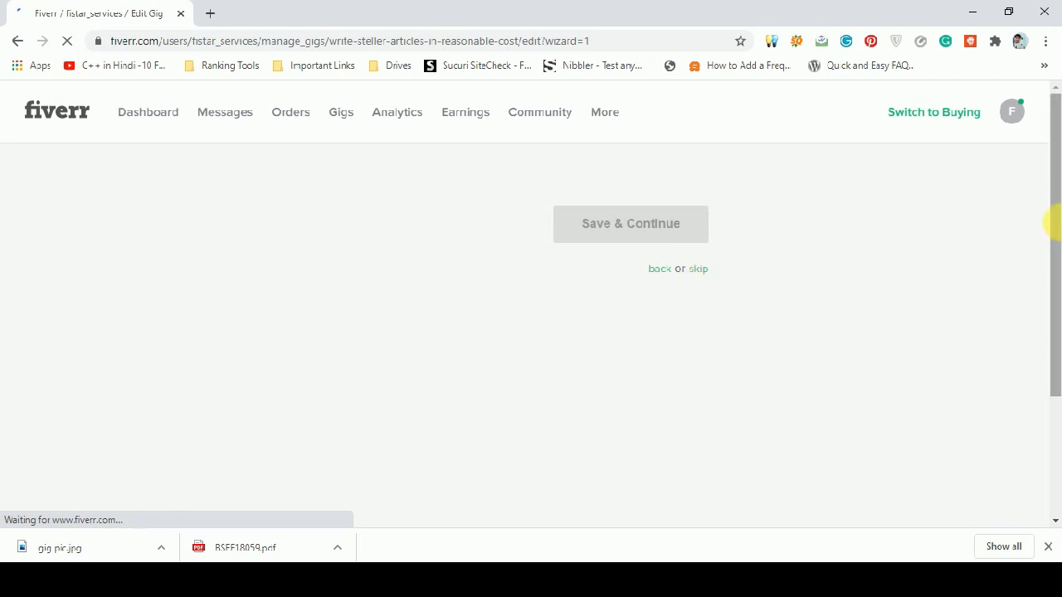
{"action": "mouse_move", "coordinate": [1054, 202]}
{"action": "left_mouse_down"}
{"action": "mouse_move", "coordinate": [1053, 268]}
{"action": "mouse_move", "coordinate": [1053, 208]}
{"action": "left_mouse_up"}
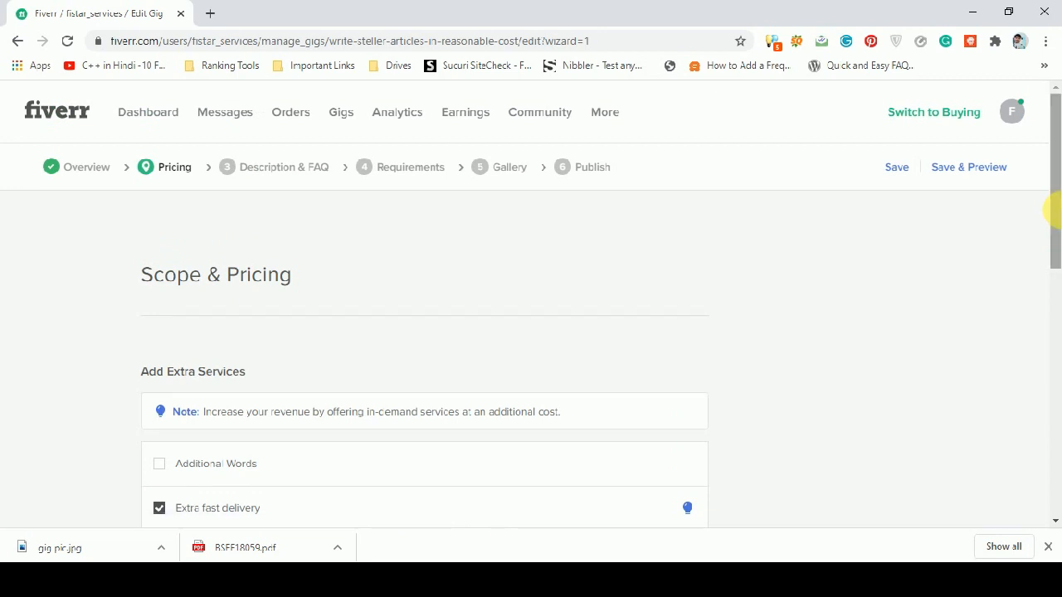
Name the Basic package "BASIC" and enter "600 word" as its description
{"action": "left_click_drag", "start_coordinate": [1052, 211], "coordinate": [1050, 246]}
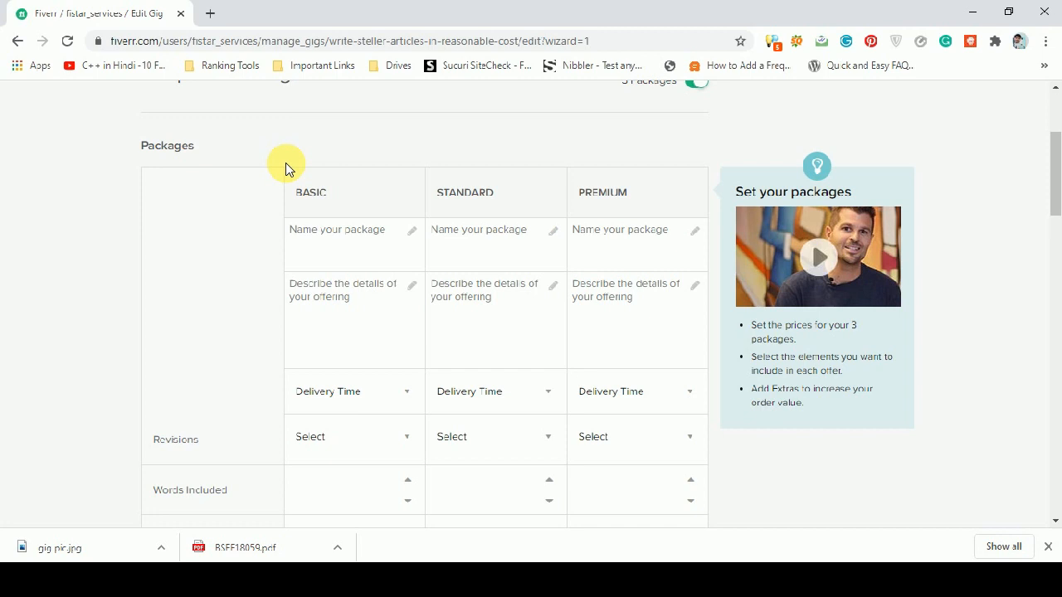
{"action": "left_click", "coordinate": [323, 231]}
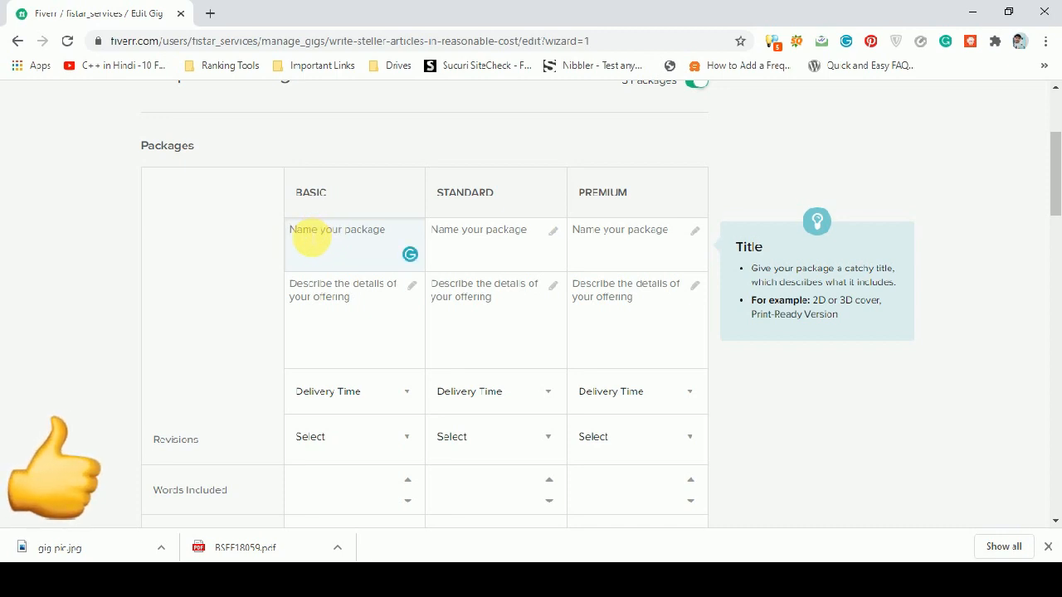
{"action": "type", "text": "BA"}
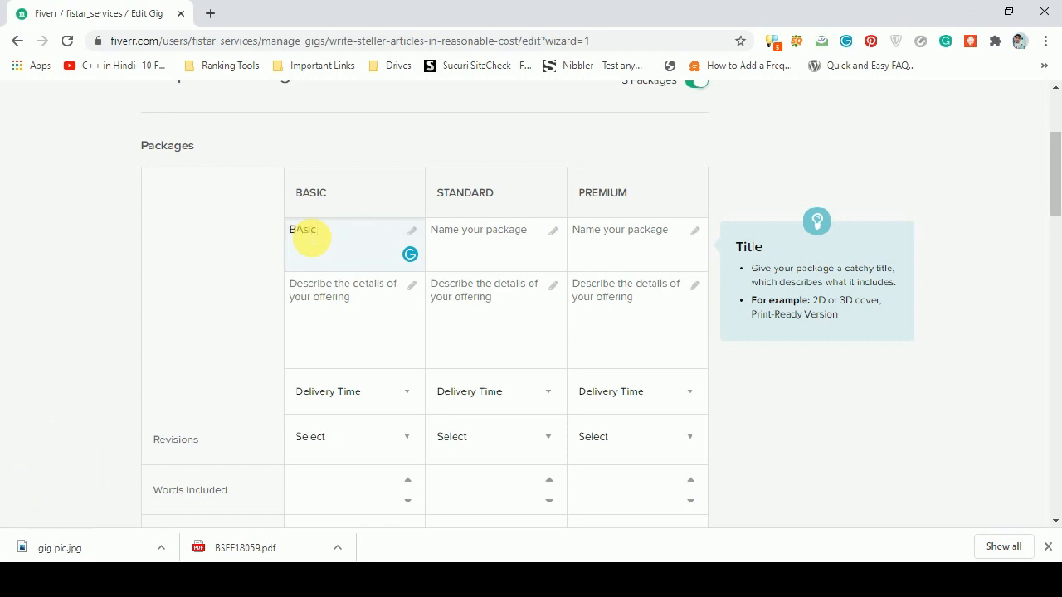
{"action": "type", "text": "SIC"}
{"action": "left_click", "coordinate": [343, 303]}
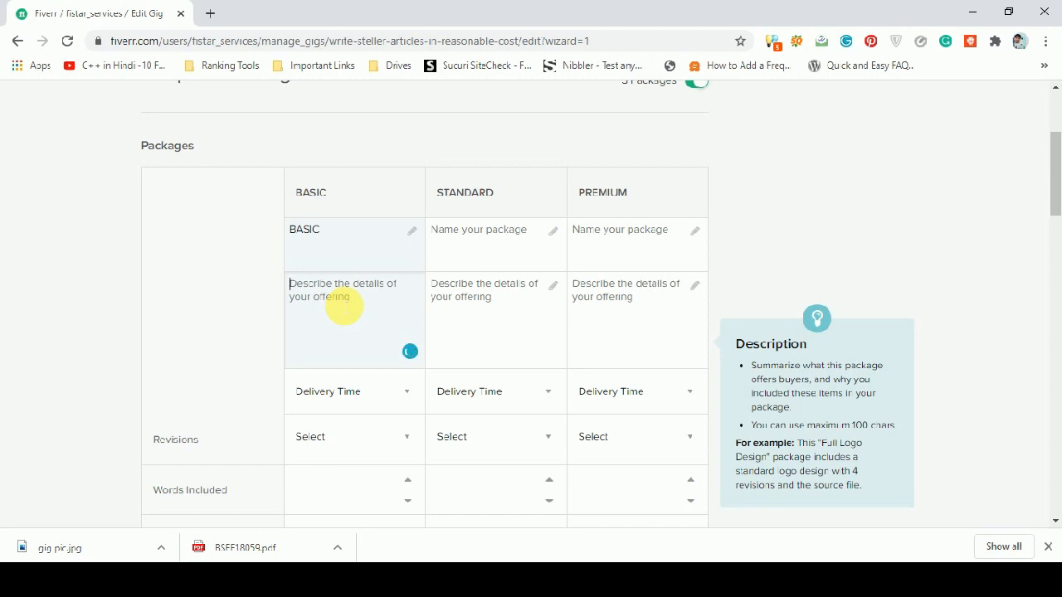
{"action": "type", "text": "600 word"}
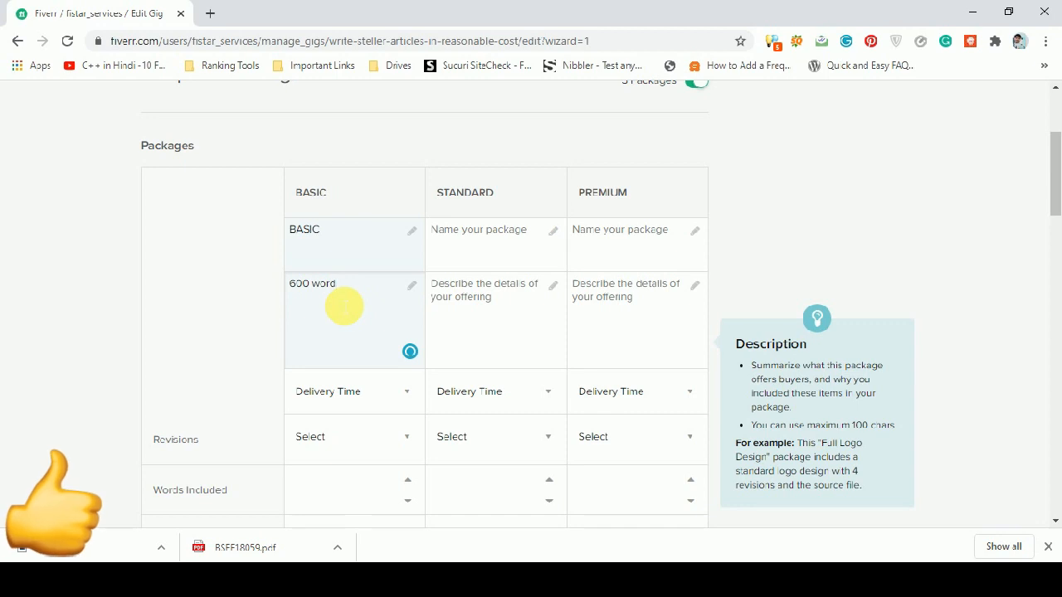
Set the Basic package's delivery time to 2 Days Delivery and its revisions to Unlimited
{"action": "left_click", "coordinate": [370, 396]}
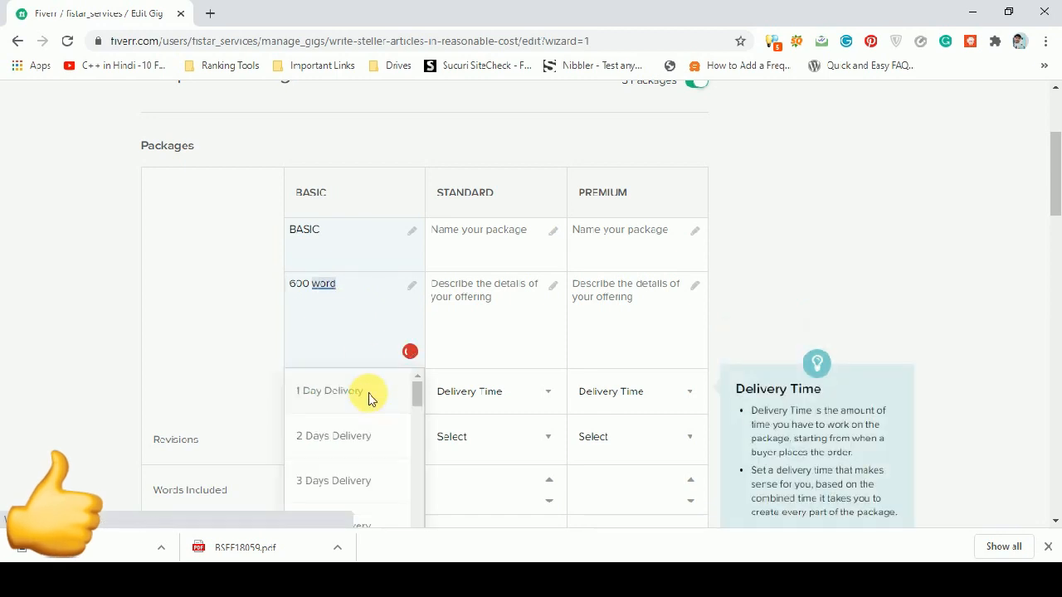
{"action": "left_click", "coordinate": [346, 445]}
{"action": "scroll", "coordinate": [1053, 166], "scroll_direction": "down", "scroll_amount": 2}
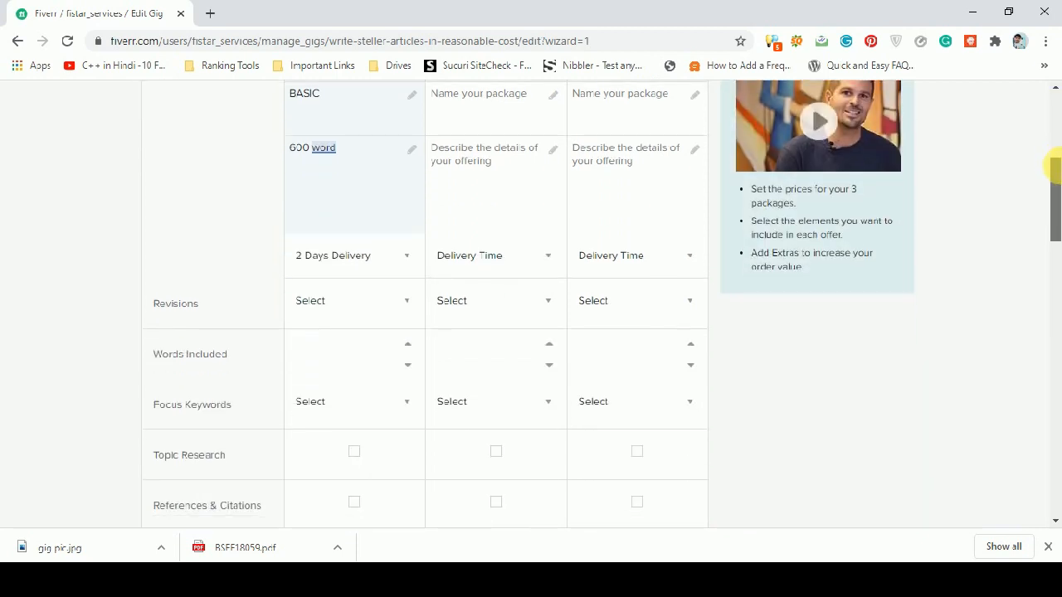
{"action": "left_click", "coordinate": [397, 283]}
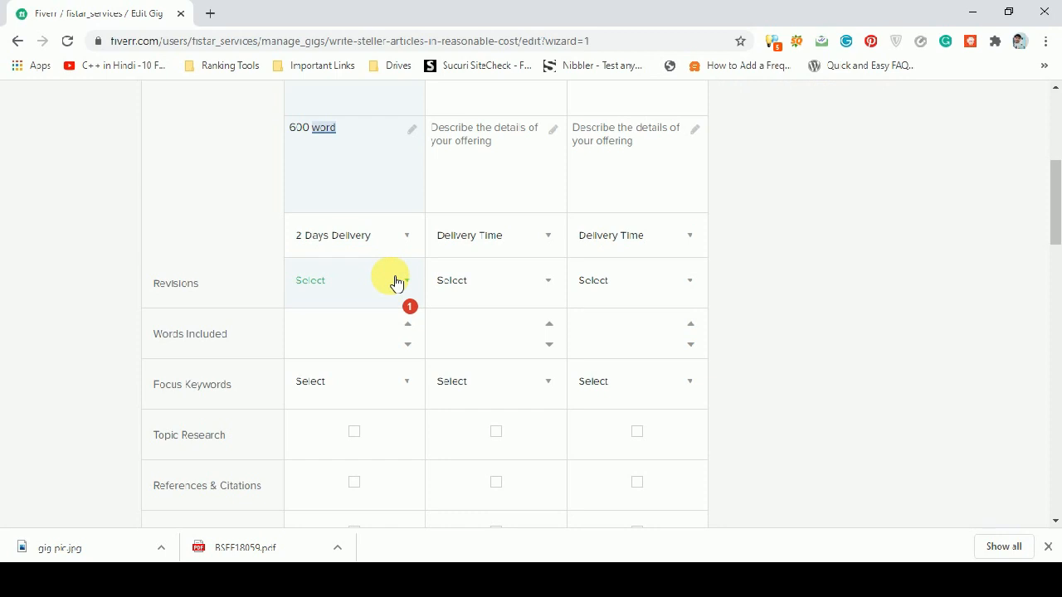
{"action": "left_click", "coordinate": [396, 283]}
{"action": "left_click_drag", "start_coordinate": [417, 296], "coordinate": [417, 437]}
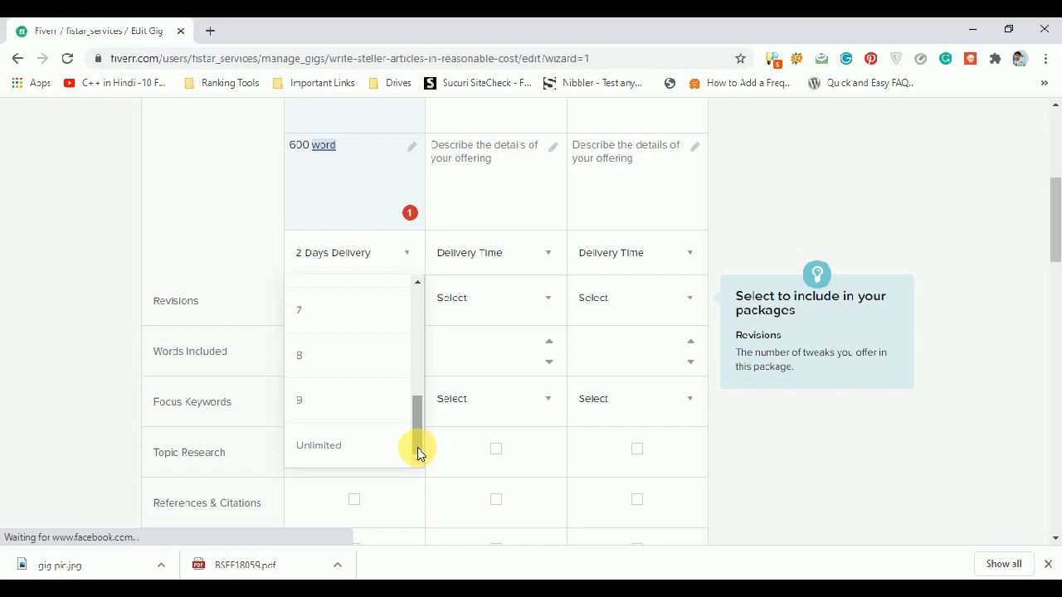
{"action": "left_click", "coordinate": [347, 455]}
Set the Basic package's included words to 600 and its focus keywords to 2
{"action": "left_click", "coordinate": [357, 365]}
{"action": "type", "text": "600"}
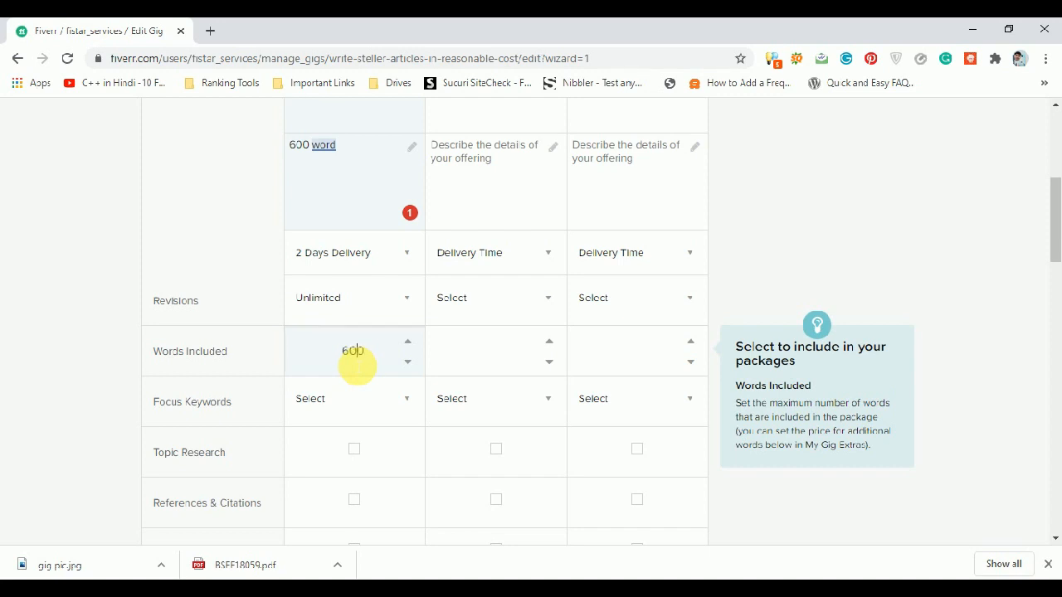
{"action": "key", "text": "BackSpace"}
{"action": "key", "text": "BackSpace"}
{"action": "type", "text": "0"}
{"action": "left_click", "coordinate": [333, 410]}
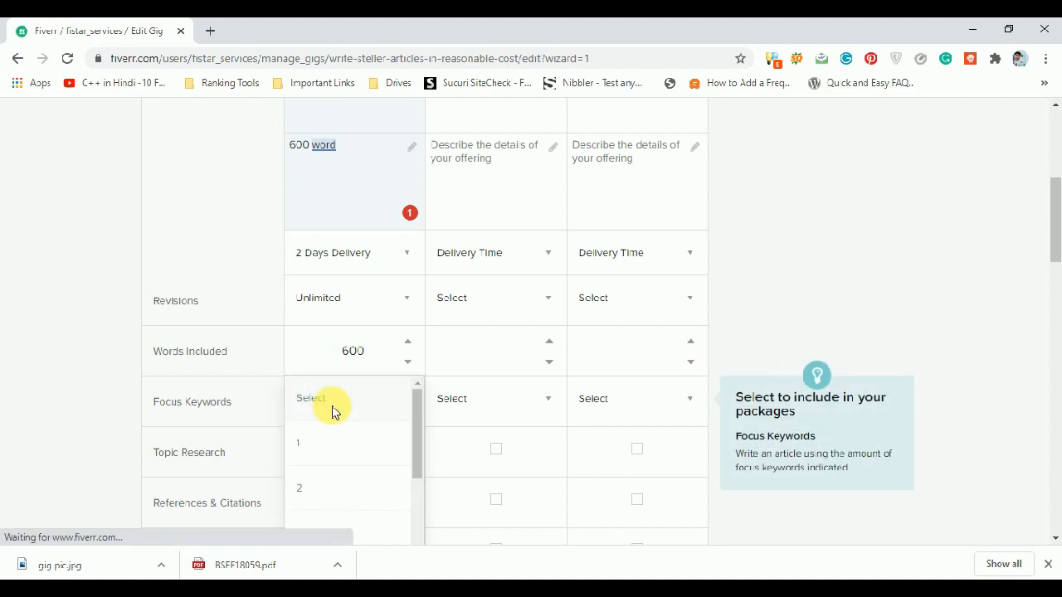
{"action": "left_click", "coordinate": [336, 500]}
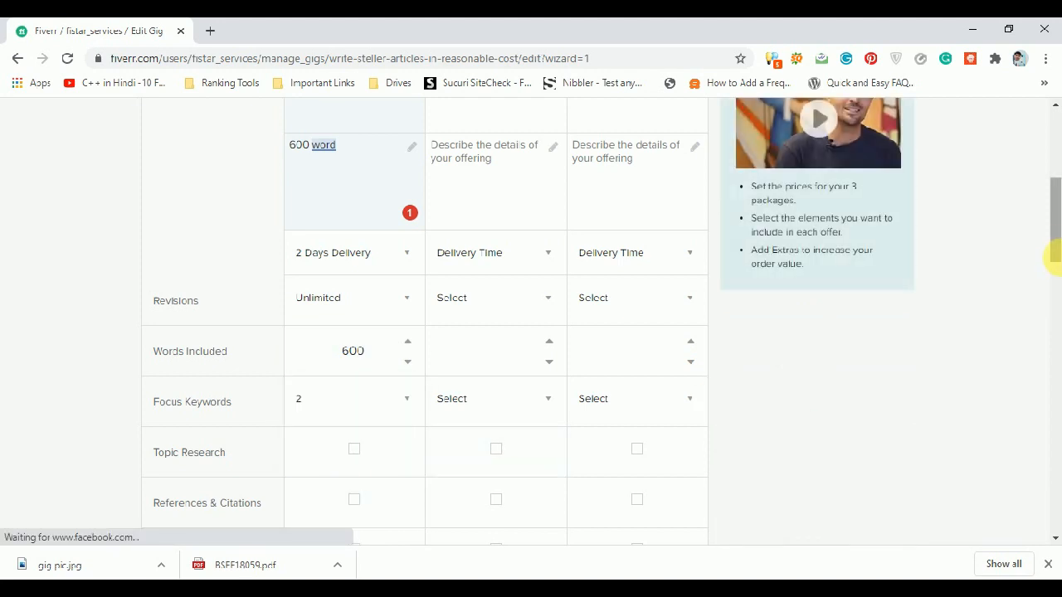
Include Topic Research and References & Citations in the Basic package and set its price to $5
{"action": "left_click_drag", "start_coordinate": [1054, 240], "coordinate": [1054, 268]}
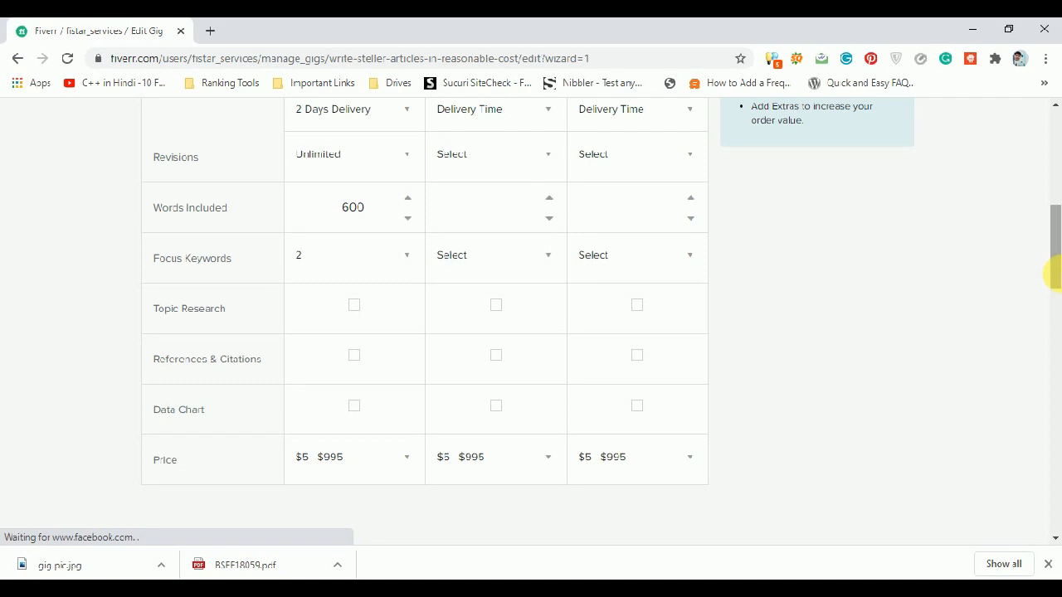
{"action": "left_click", "coordinate": [356, 307]}
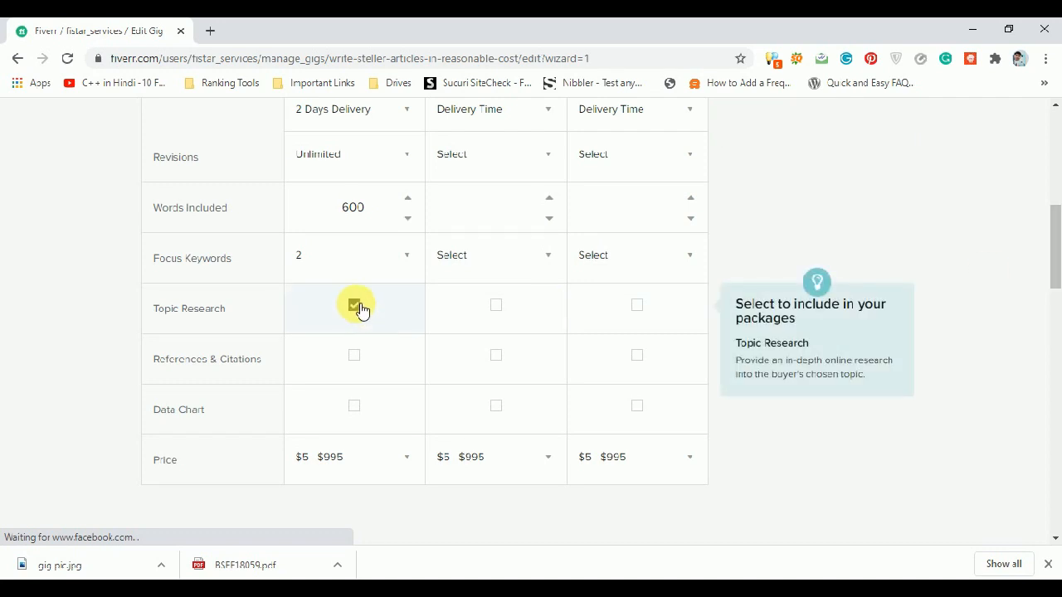
{"action": "left_click", "coordinate": [359, 362]}
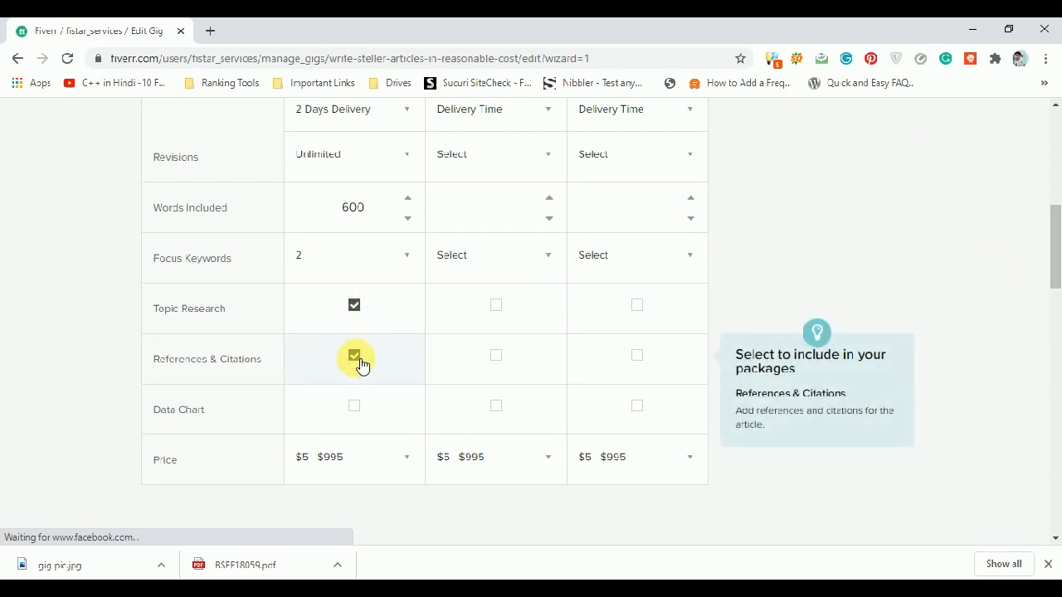
{"action": "left_click", "coordinate": [362, 462]}
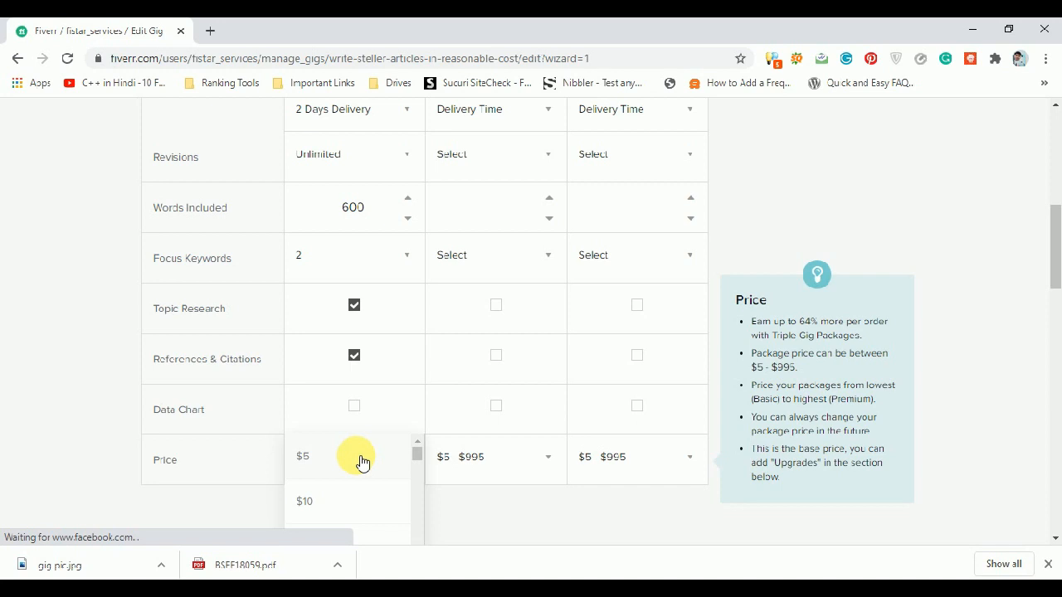
{"action": "left_click_drag", "start_coordinate": [1055, 244], "coordinate": [1054, 282]}
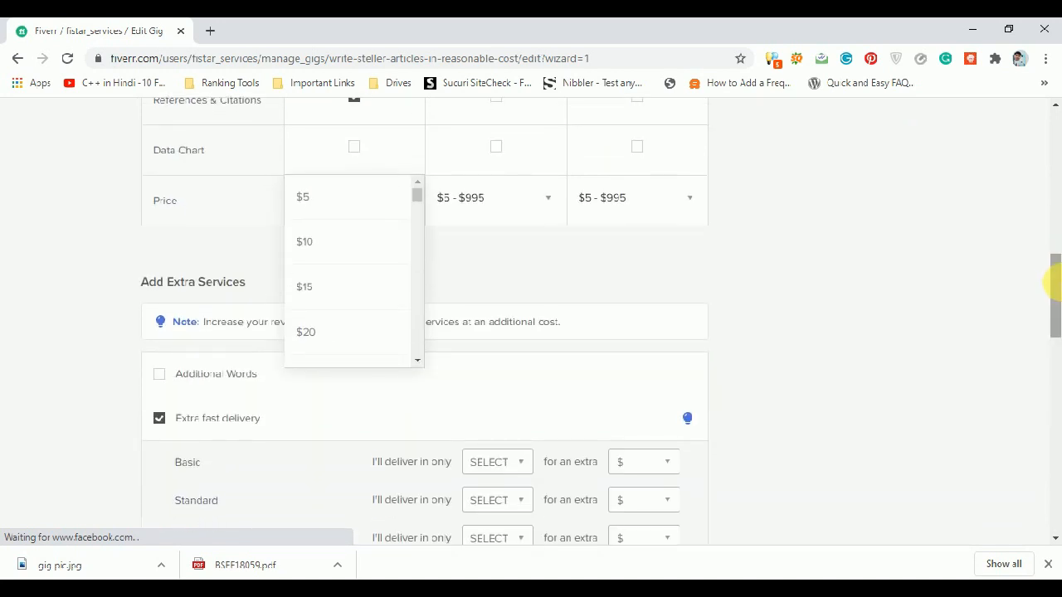
{"action": "left_click", "coordinate": [316, 211]}
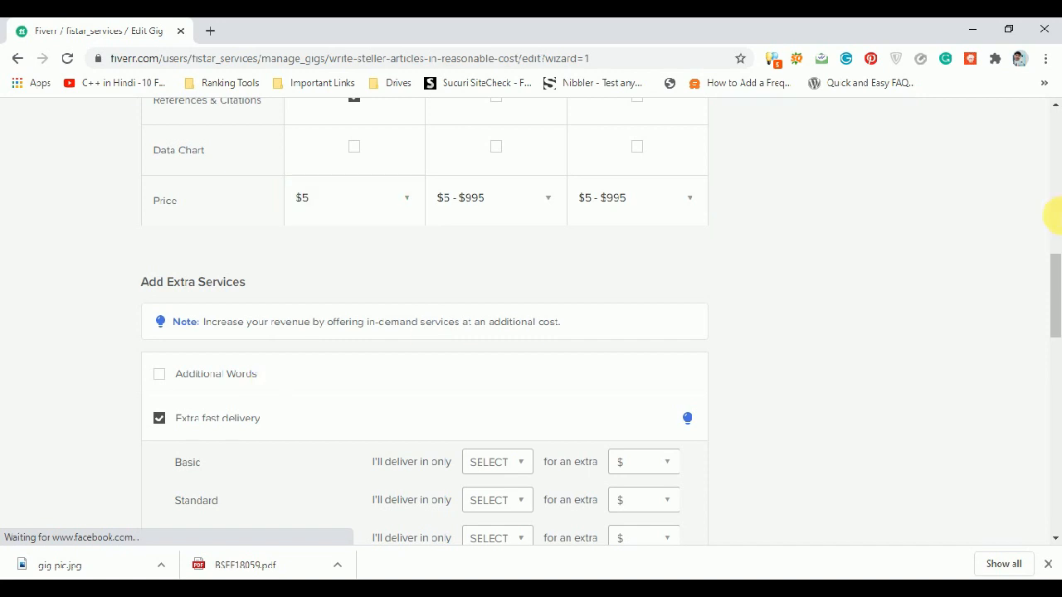
Choose 1 day as the extra fast delivery time for the Basic package
{"action": "left_click_drag", "start_coordinate": [1053, 298], "coordinate": [1054, 322]}
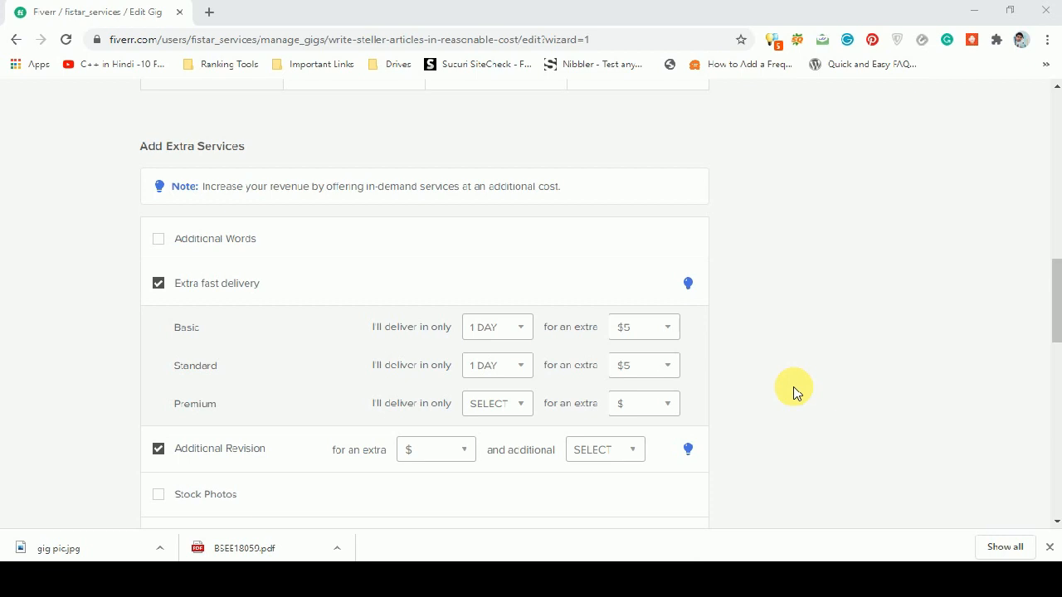
{"action": "mouse_move", "coordinate": [533, 327]}
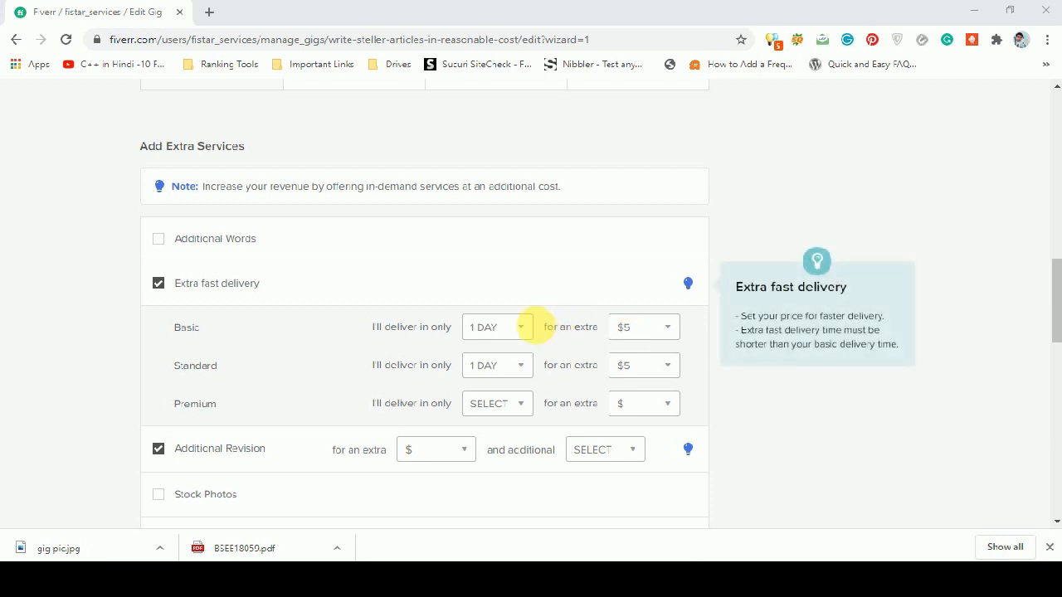
{"action": "left_click", "coordinate": [536, 328]}
{"action": "left_click", "coordinate": [507, 364]}
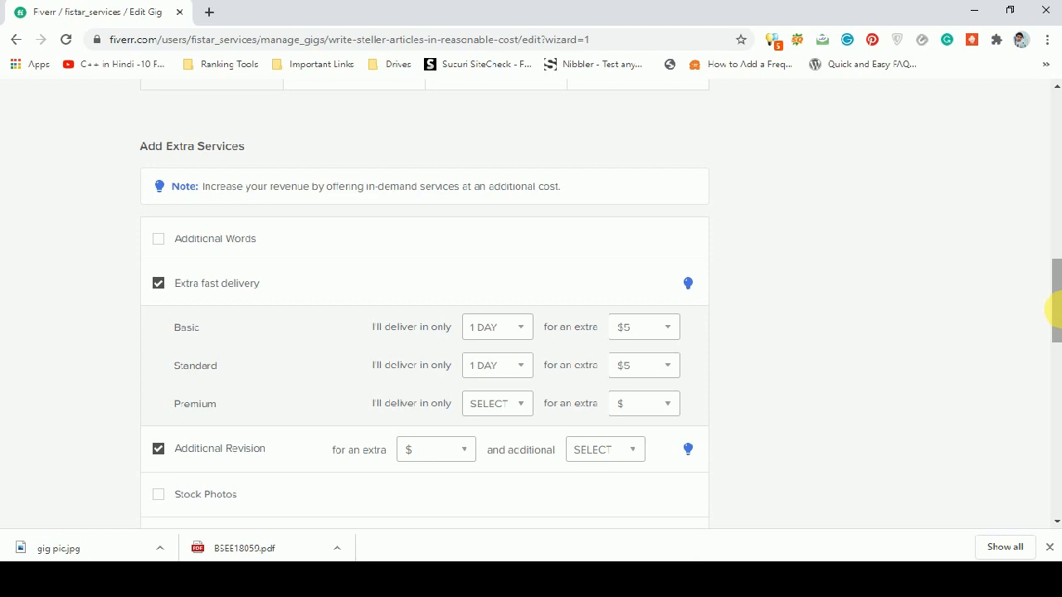
Offer extra fast delivery for the Premium package in 1 day for an extra $5
{"action": "left_click_drag", "start_coordinate": [1052, 311], "coordinate": [1054, 281]}
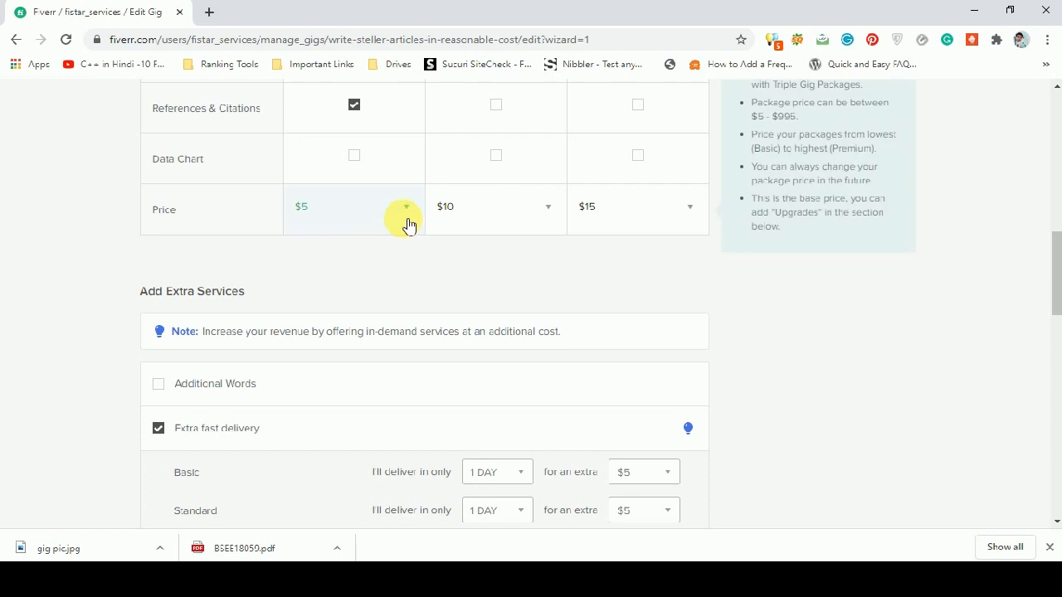
{"action": "left_click_drag", "start_coordinate": [1057, 290], "coordinate": [1056, 327]}
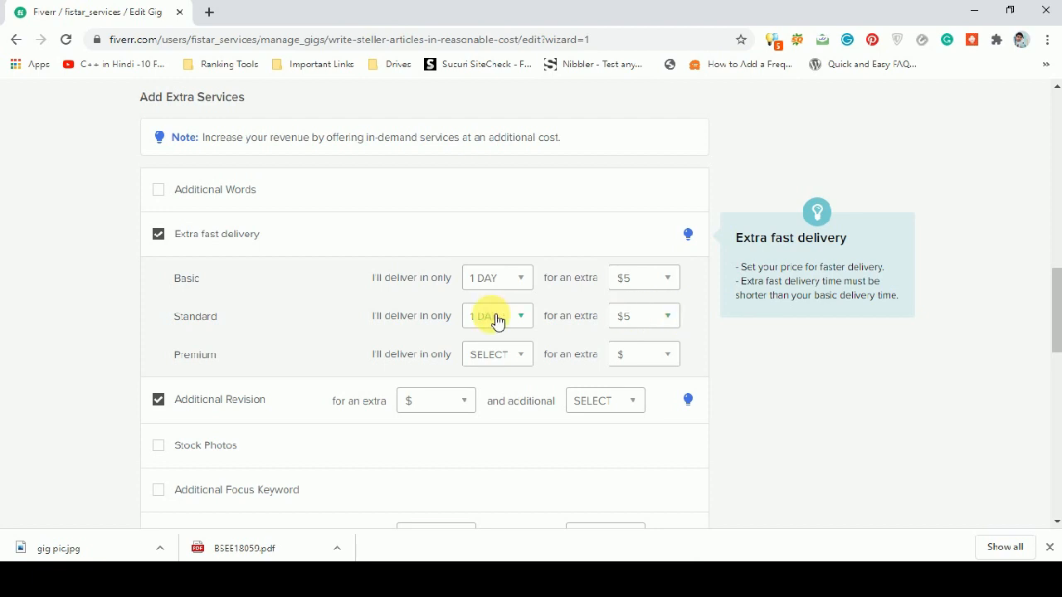
{"action": "left_click", "coordinate": [505, 356]}
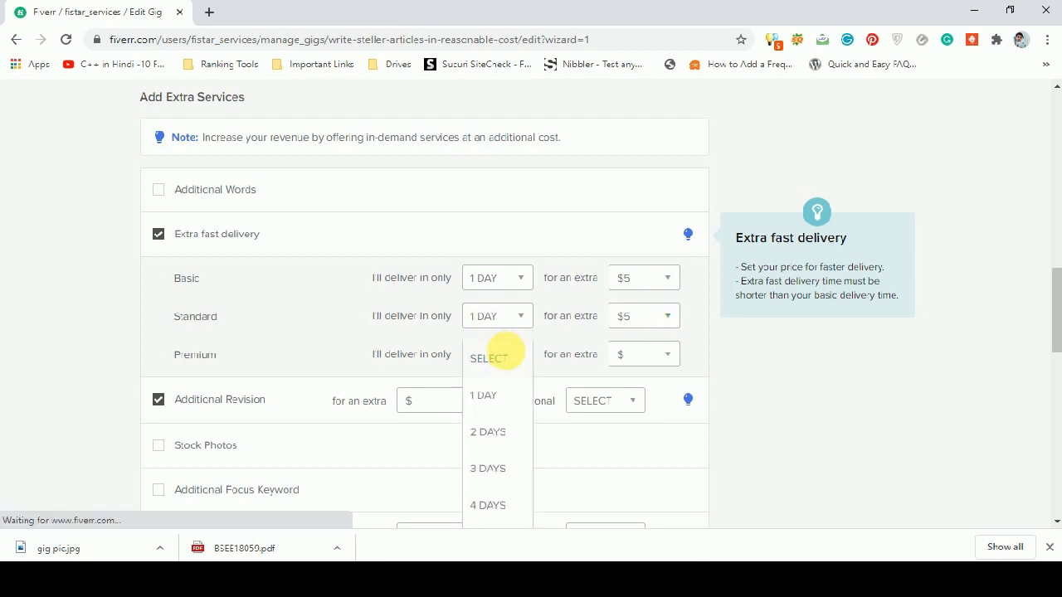
{"action": "left_click", "coordinate": [507, 397]}
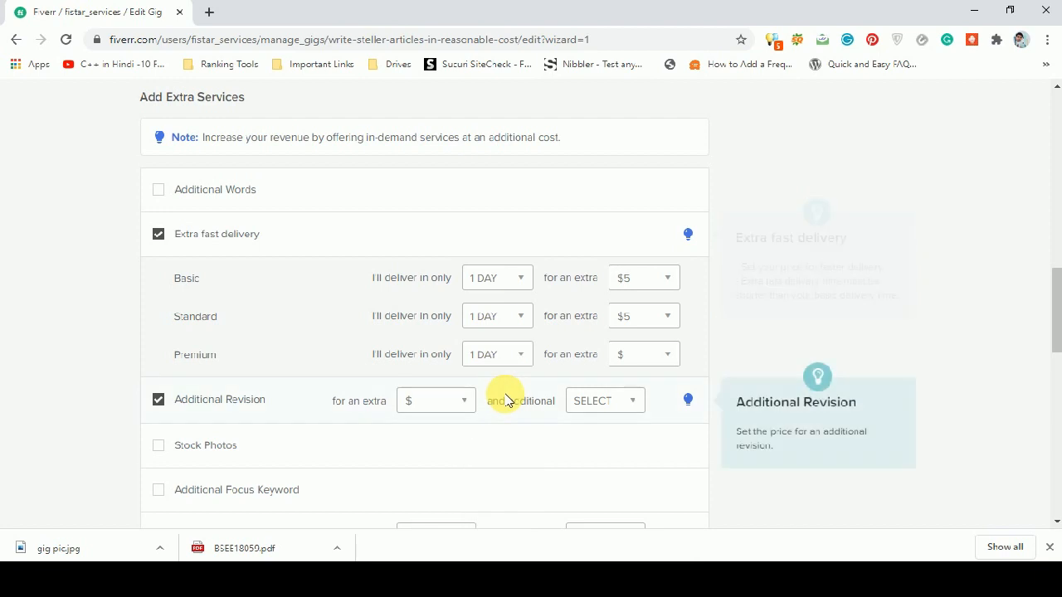
{"action": "left_click", "coordinate": [655, 366]}
{"action": "left_click", "coordinate": [646, 430]}
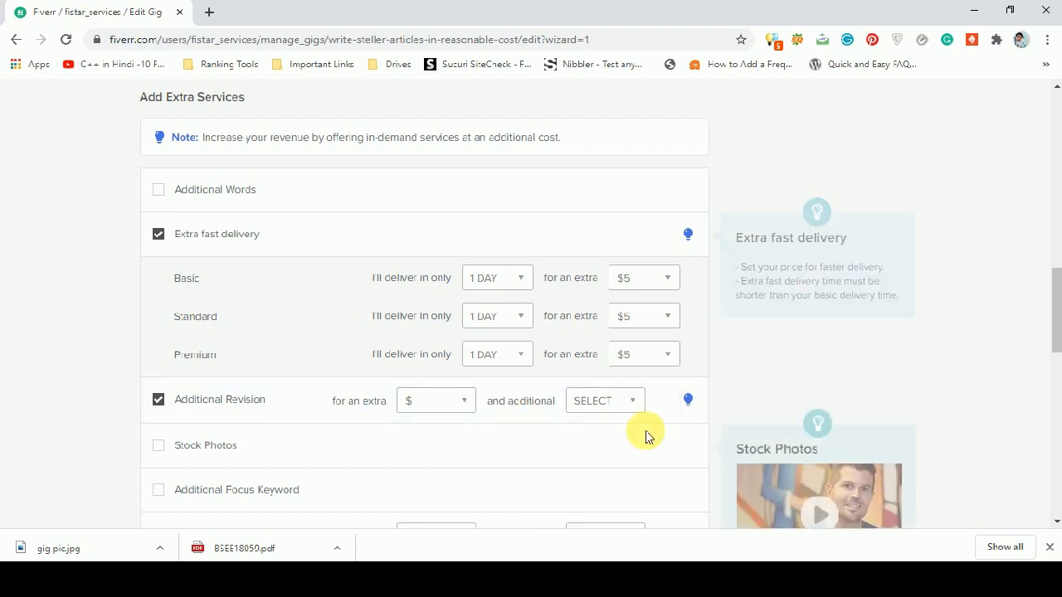
Try to save the pricing page with the Additional Revision and References & Citations extras left unpriced
{"action": "left_click_drag", "start_coordinate": [1056, 309], "coordinate": [1054, 325]}
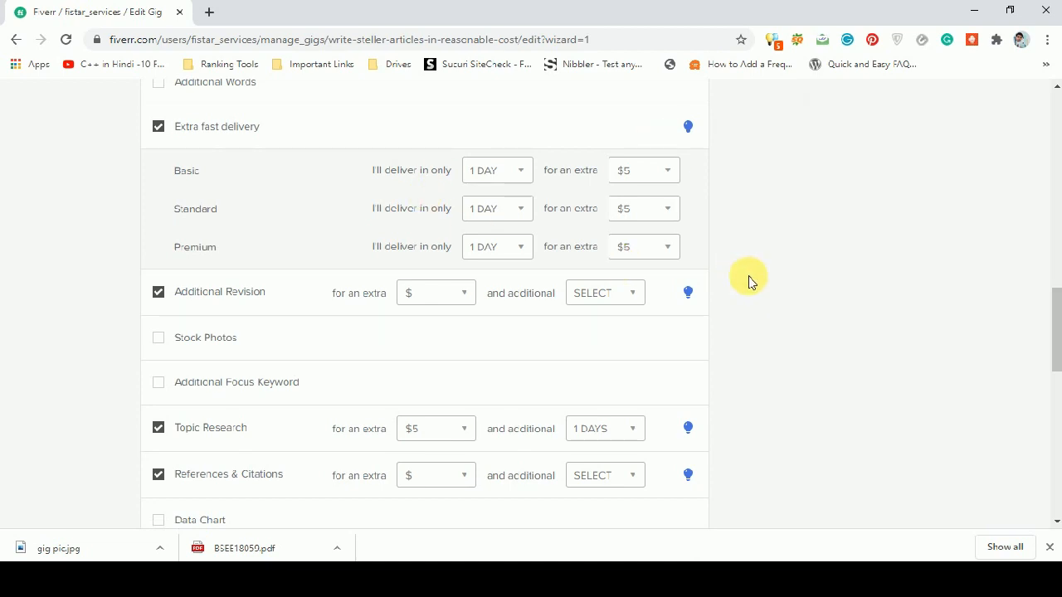
{"action": "left_click_drag", "start_coordinate": [1054, 304], "coordinate": [1053, 327]}
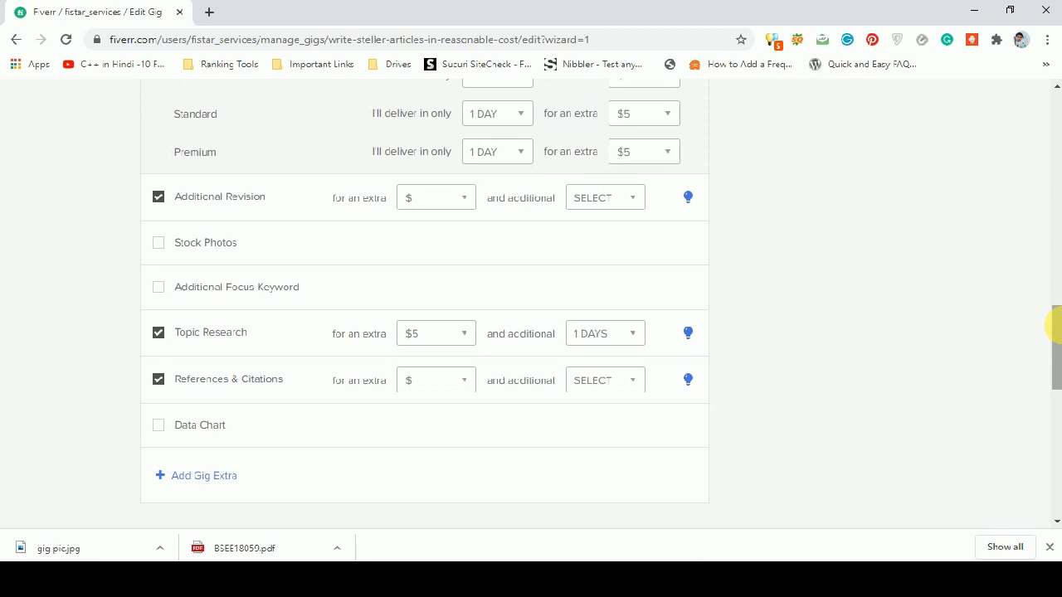
{"action": "mouse_move", "coordinate": [1058, 327]}
{"action": "left_mouse_down"}
{"action": "mouse_move", "coordinate": [1059, 360]}
{"action": "mouse_move", "coordinate": [1059, 334]}
{"action": "left_mouse_up"}
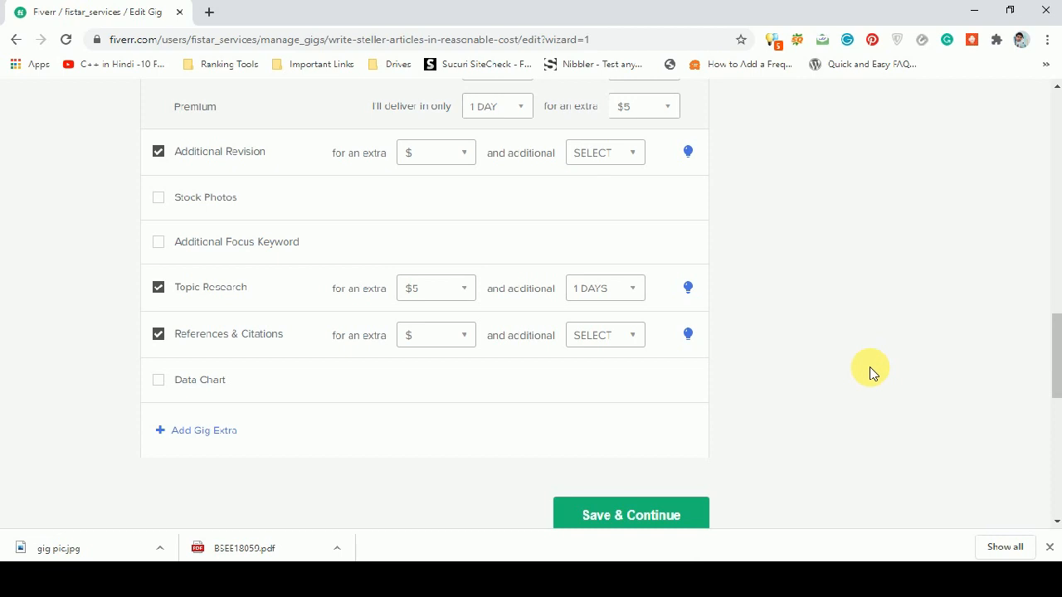
{"action": "left_click", "coordinate": [631, 515]}
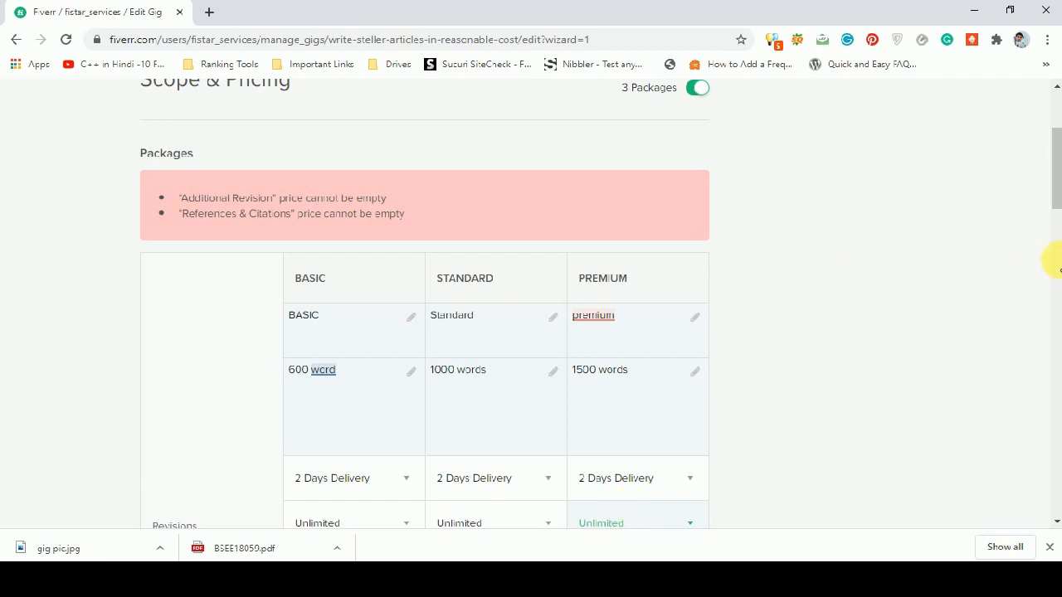
{"action": "scroll", "coordinate": [191, 203], "scroll_direction": "up", "scroll_amount": 2}
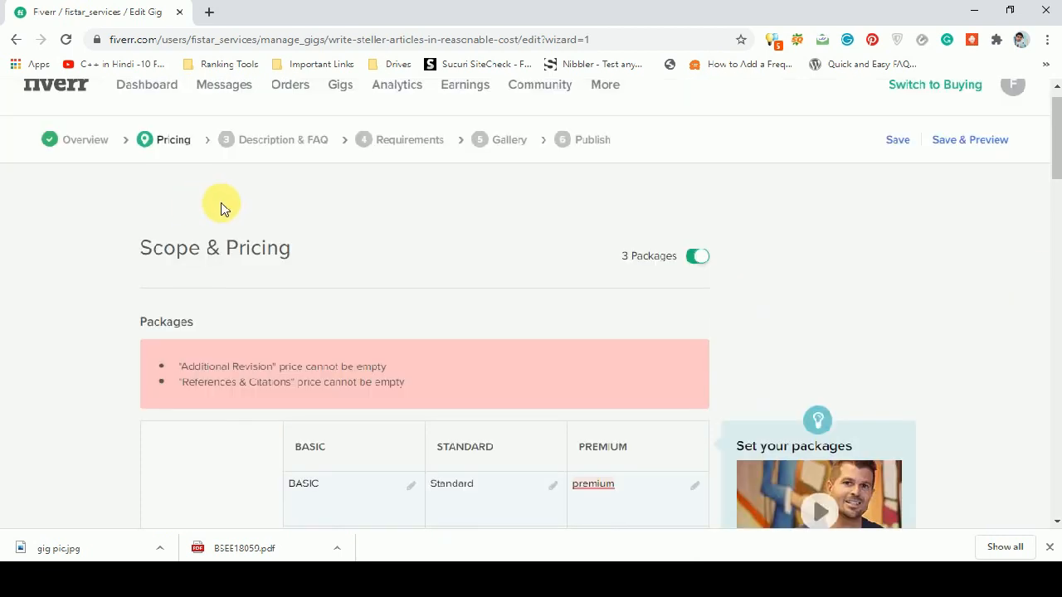
Remove the Additional Revision, Topic Research and References & Citations extras, and save the pricing to continue to the description
{"action": "left_click_drag", "start_coordinate": [1053, 141], "coordinate": [1056, 242]}
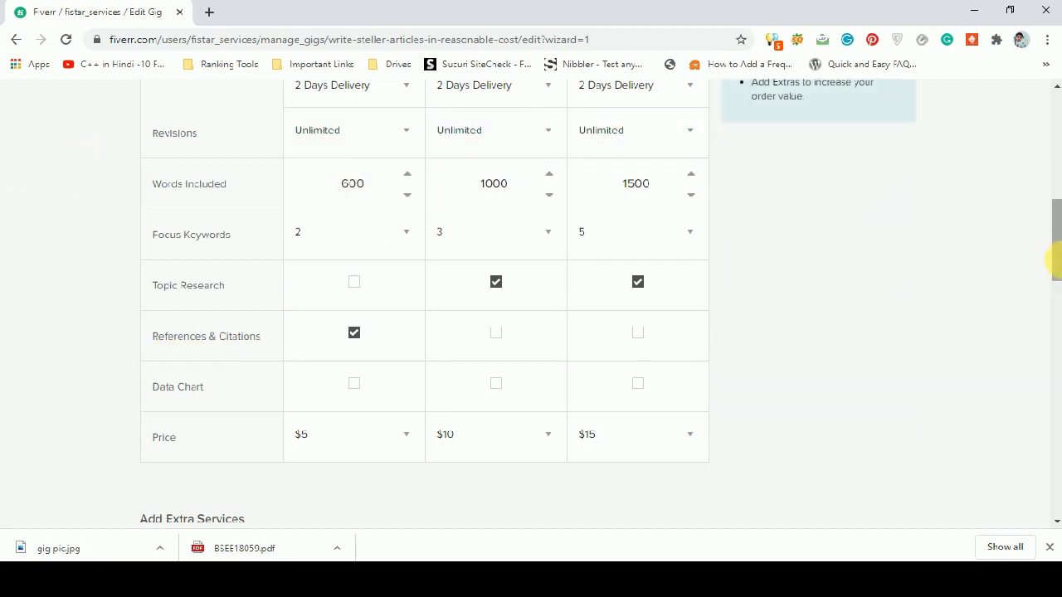
{"action": "left_click_drag", "start_coordinate": [1056, 253], "coordinate": [1055, 375]}
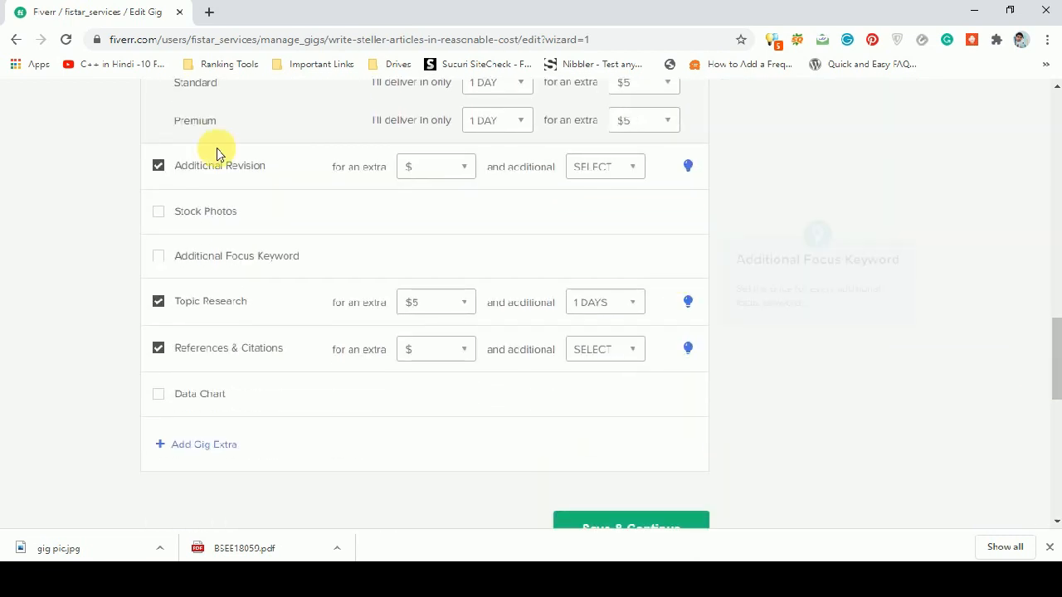
{"action": "left_click", "coordinate": [159, 166]}
{"action": "left_click", "coordinate": [158, 299]}
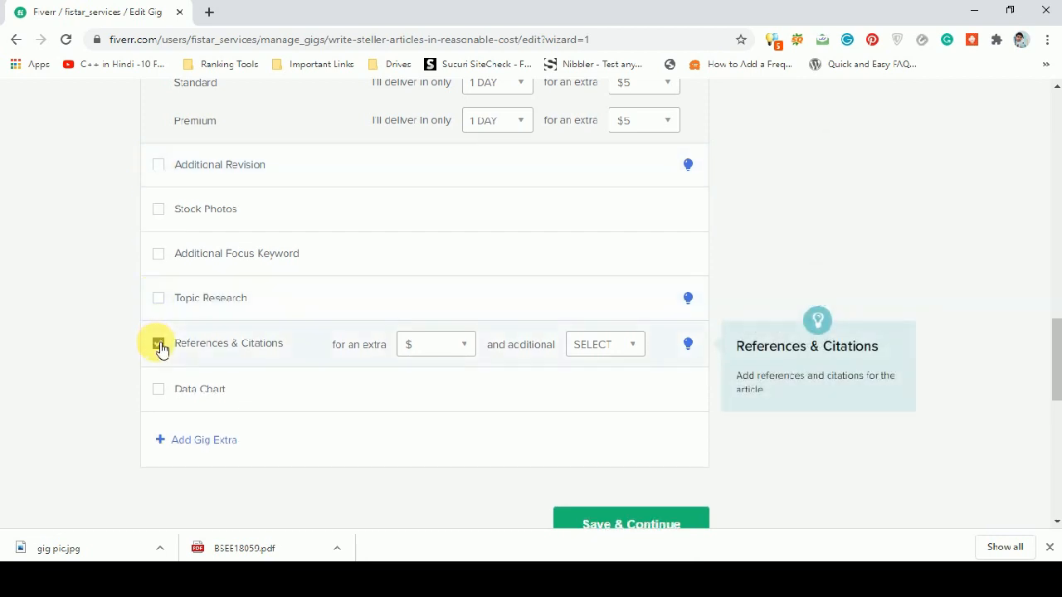
{"action": "left_click", "coordinate": [158, 344]}
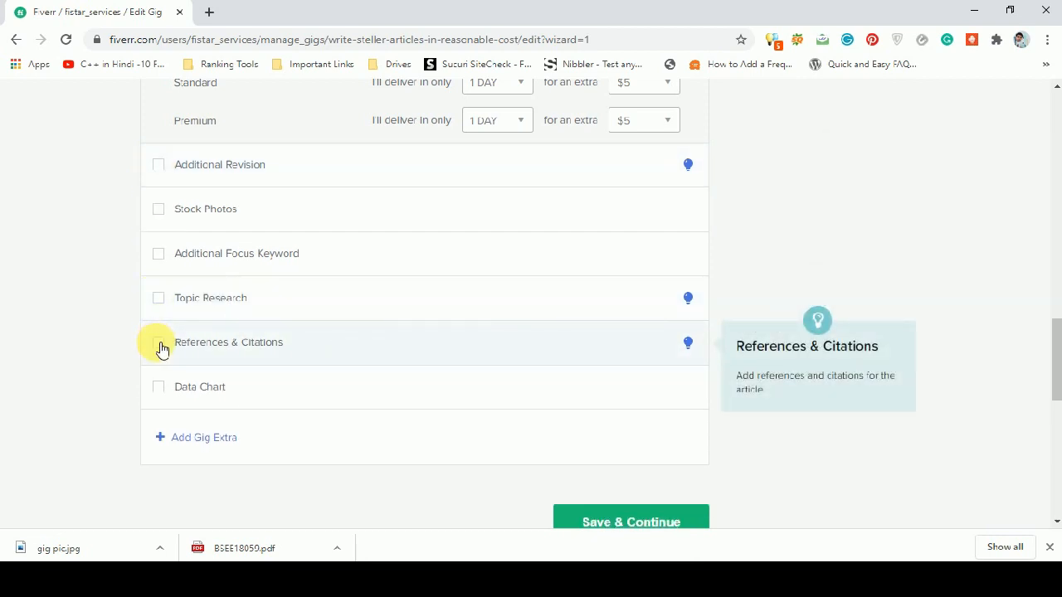
{"action": "left_click", "coordinate": [685, 523]}
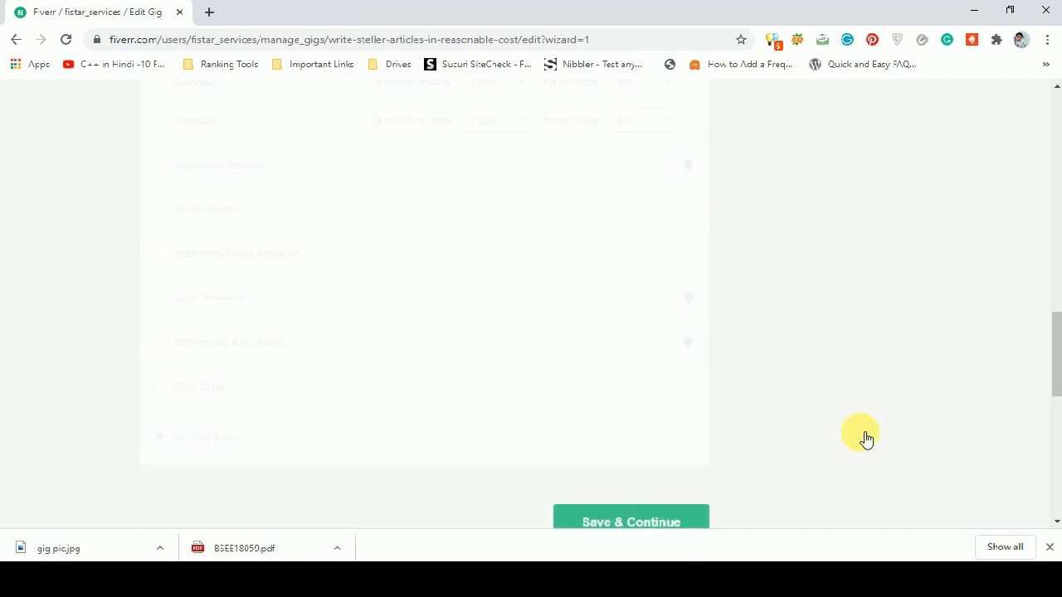
{"action": "left_click_drag", "start_coordinate": [1055, 351], "coordinate": [1054, 368]}
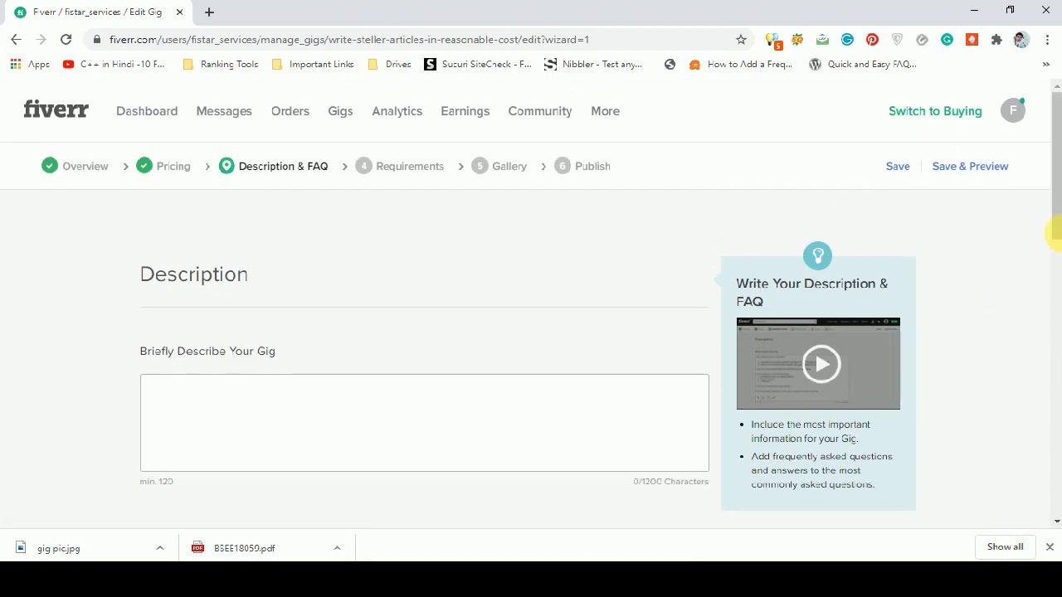
Switch to the untitled Notepad note holding the drafted text for the gig description
{"action": "left_click_drag", "start_coordinate": [1055, 203], "coordinate": [1054, 224]}
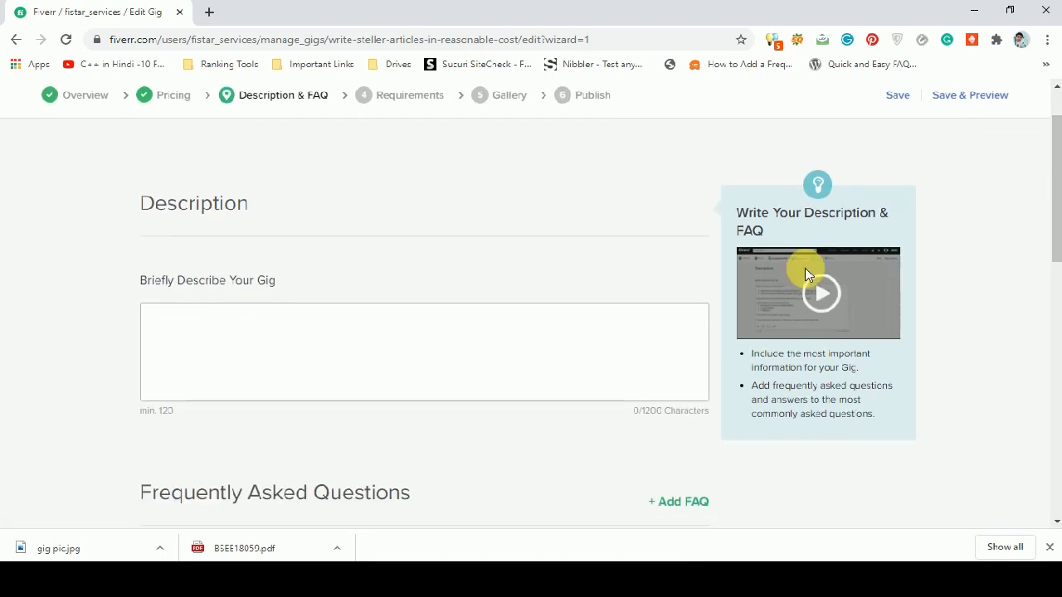
{"action": "left_click", "coordinate": [367, 317]}
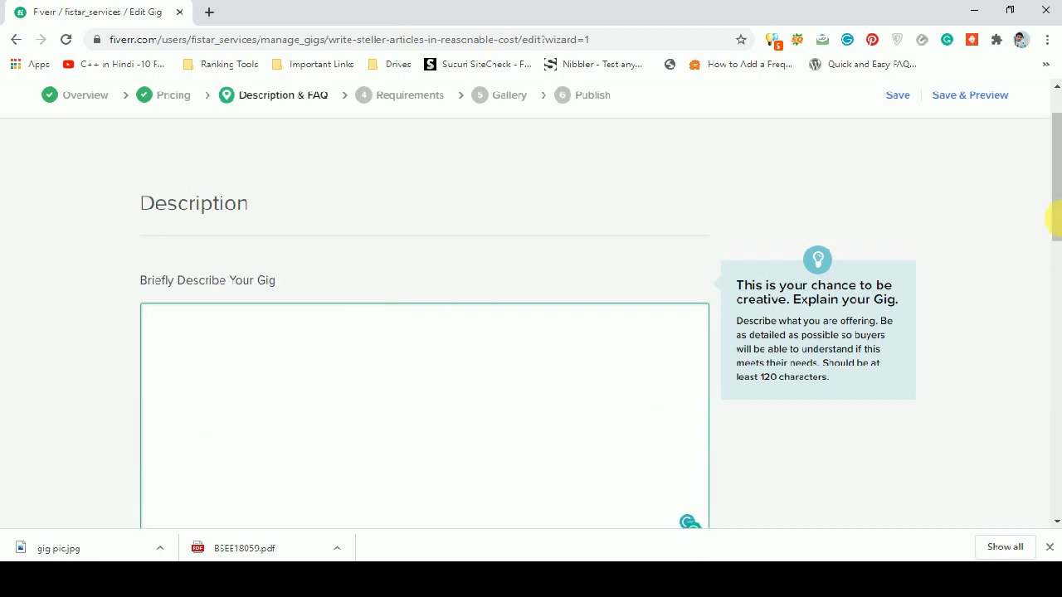
{"action": "left_click_drag", "start_coordinate": [1056, 221], "coordinate": [1055, 246]}
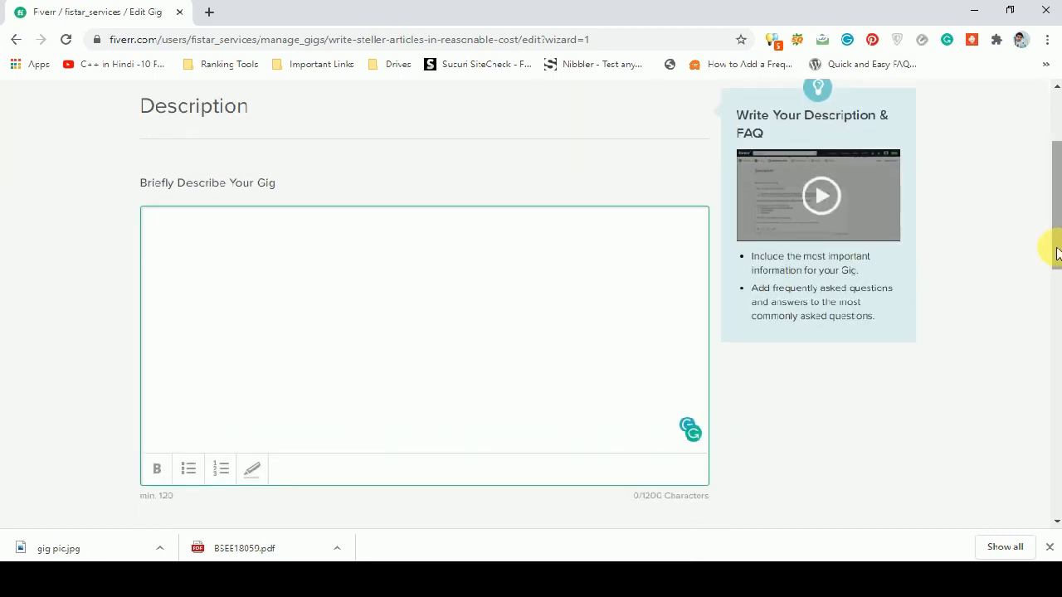
{"action": "left_click", "coordinate": [340, 301]}
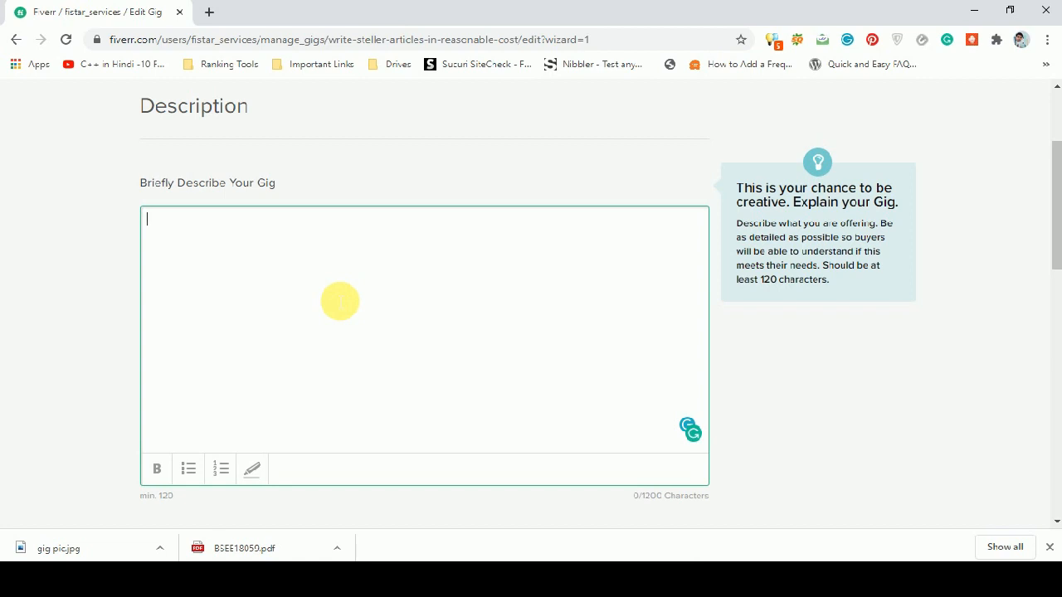
{"action": "left_click", "coordinate": [376, 574]}
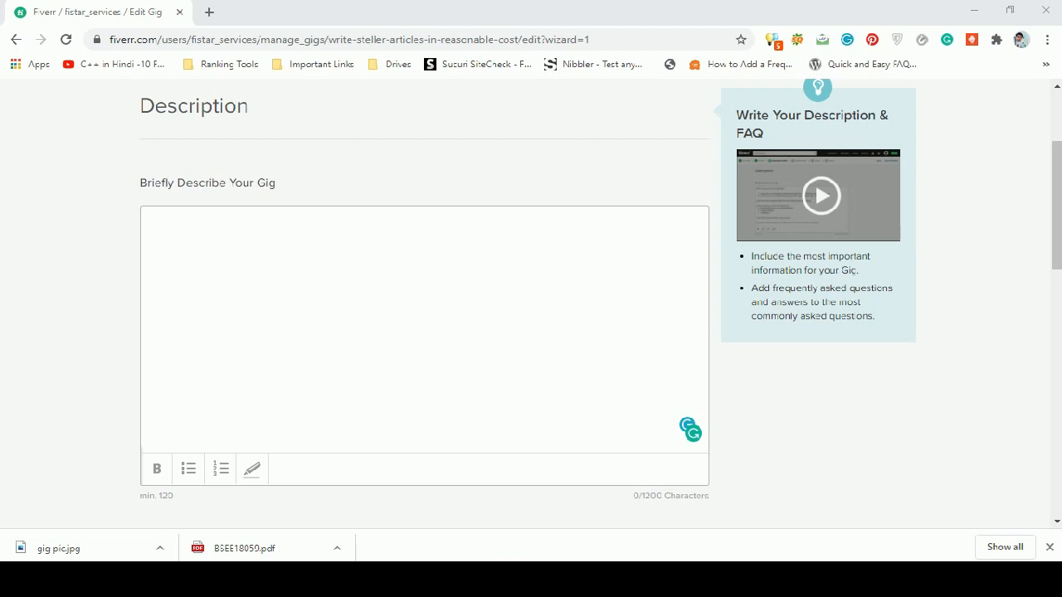
{"action": "mouse_move", "coordinate": [399, 580]}
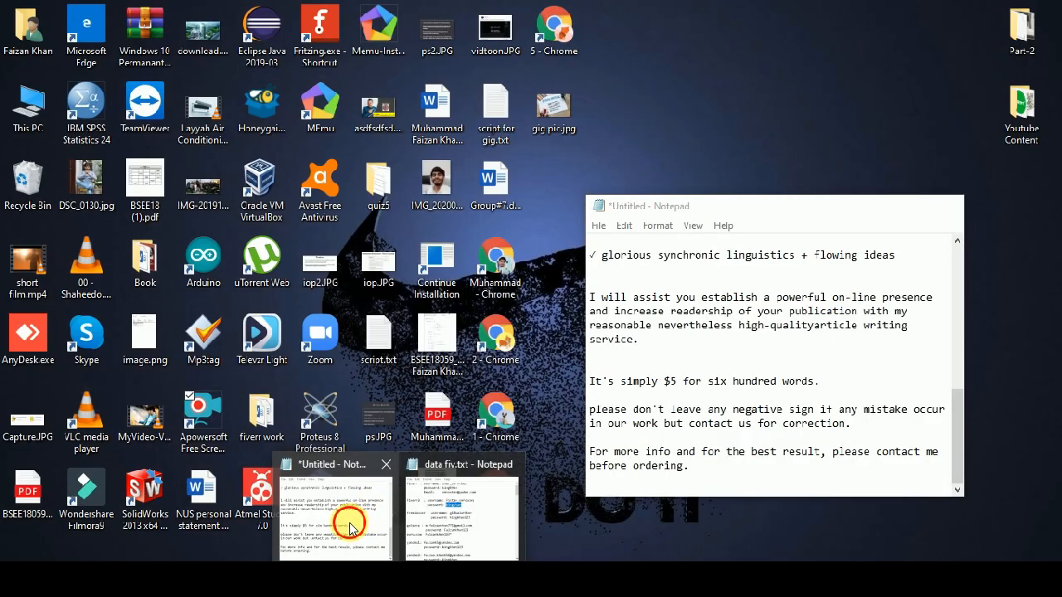
{"action": "left_click", "coordinate": [347, 518]}
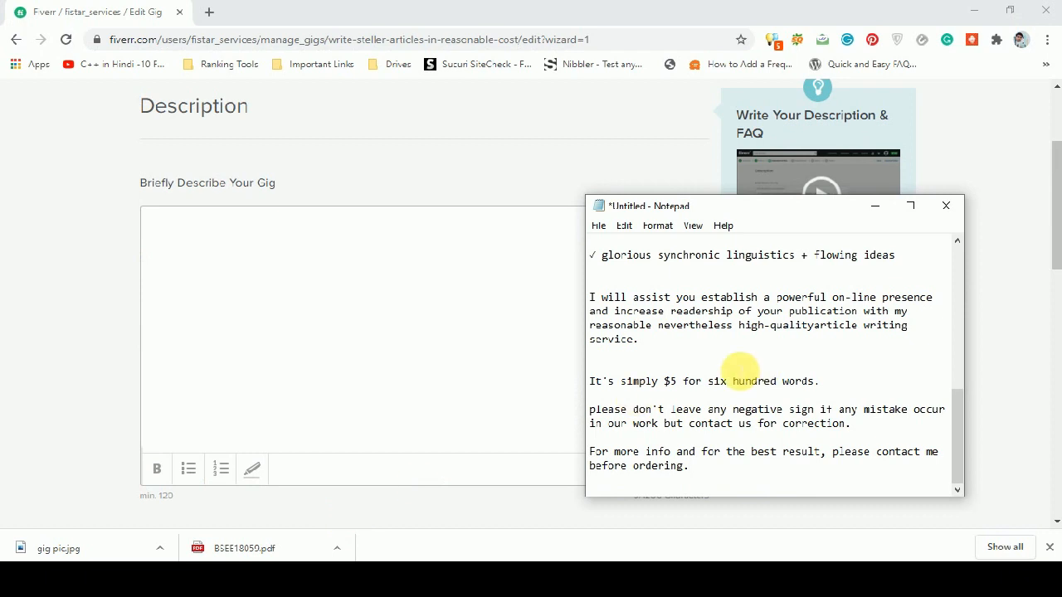
Copy the note's text from "I create original and sensible quality content" through the "article writing service" paragraph into the gig description
{"action": "left_click_drag", "start_coordinate": [960, 423], "coordinate": [957, 306]}
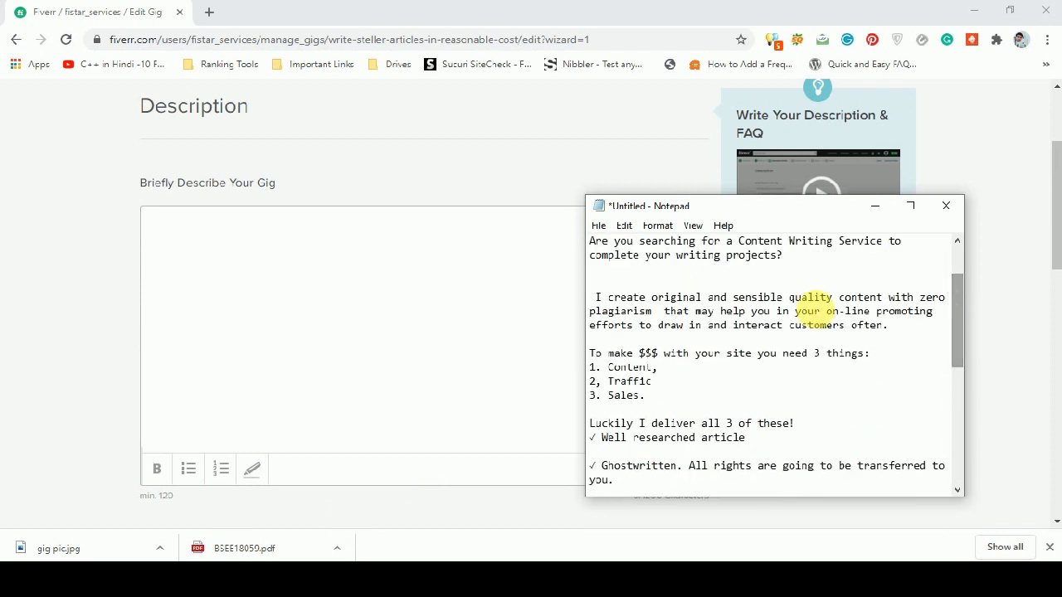
{"action": "left_click_drag", "start_coordinate": [595, 299], "coordinate": [727, 520]}
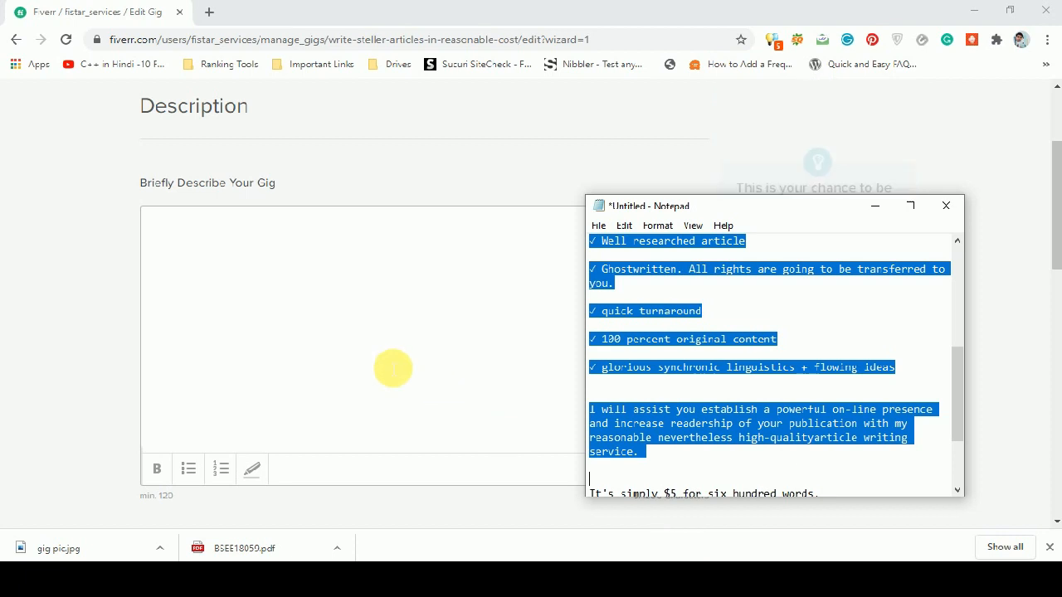
{"action": "left_click", "coordinate": [377, 357]}
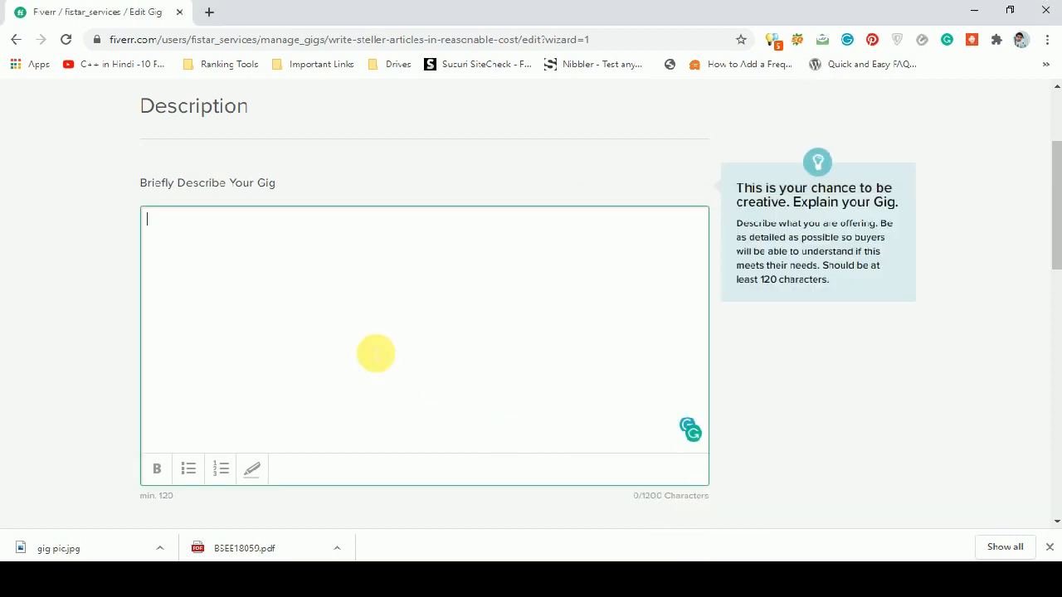
{"action": "type", "text": "I create original and sensible quality content with zero plagiarism  that may help you in your on-line promoting efforts to draw in and interact customors often. To make $$$ with your site you need 3 things: 1. Content,2, Traffic3. Sales. Luckily I deliver all 3 of these! ✓ Well researched article ✓ Ghostwritten. All rights are going to be transferred to you. ✓ quick turnaround ✓ 100 percent original content ✓ glorious synchronic linguistics + flowing ideas  I will assist you establish a powerful on-line presence and increase readership of your publication with my reasonable nevertheless high-qualityarticle writing service."}
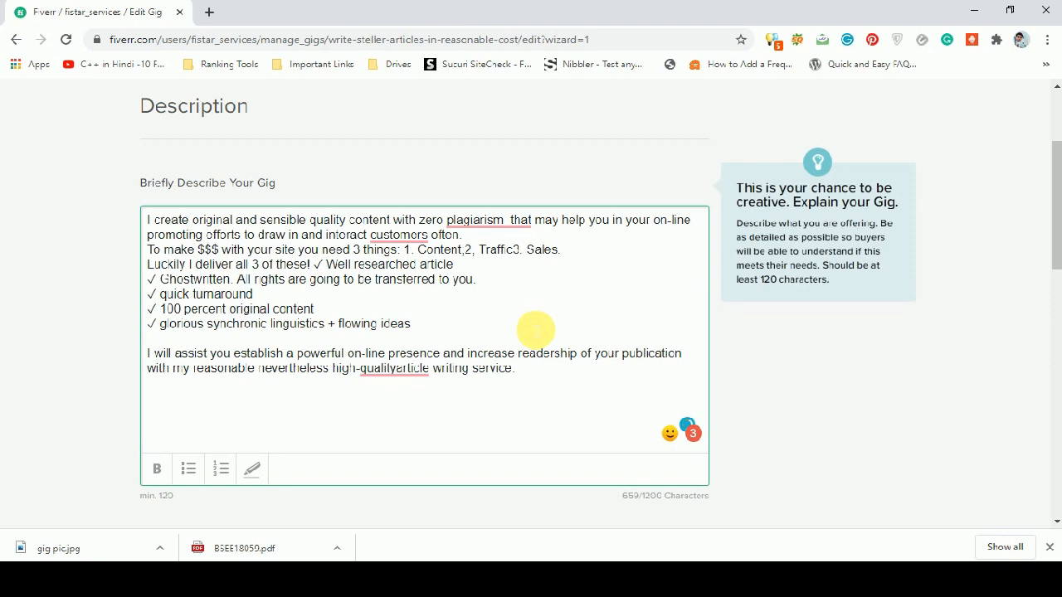
Correct "high-qualityarticle" to "high-quality article" in the gig description, and save it to continue to the requirements
{"action": "left_click_drag", "start_coordinate": [1057, 205], "coordinate": [1061, 209]}
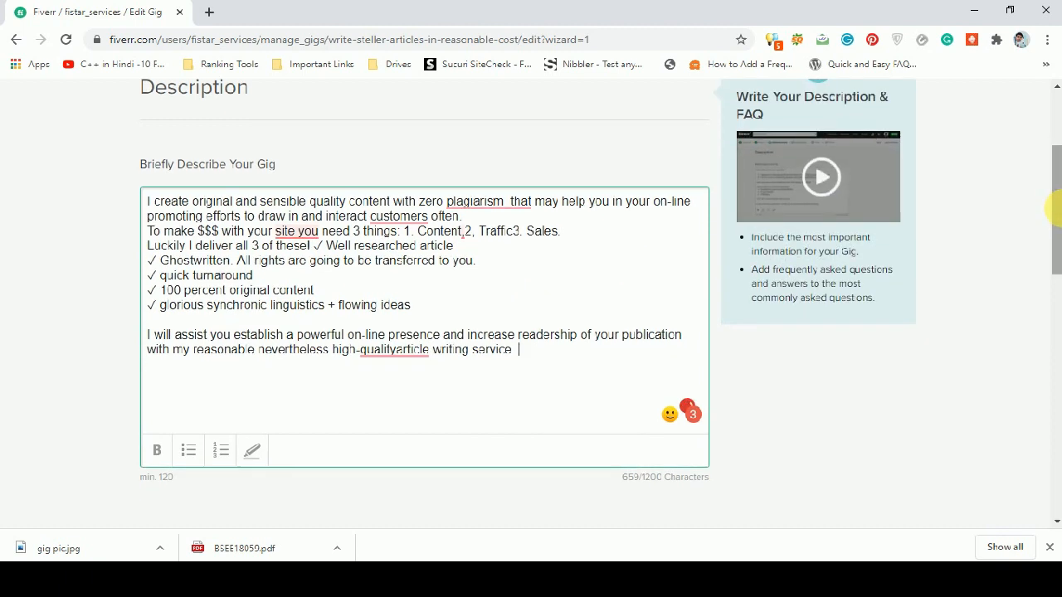
{"action": "left_click", "coordinate": [450, 235]}
{"action": "mouse_move", "coordinate": [1055, 256]}
{"action": "left_mouse_down"}
{"action": "mouse_move", "coordinate": [1055, 316]}
{"action": "mouse_move", "coordinate": [1055, 274]}
{"action": "left_mouse_up"}
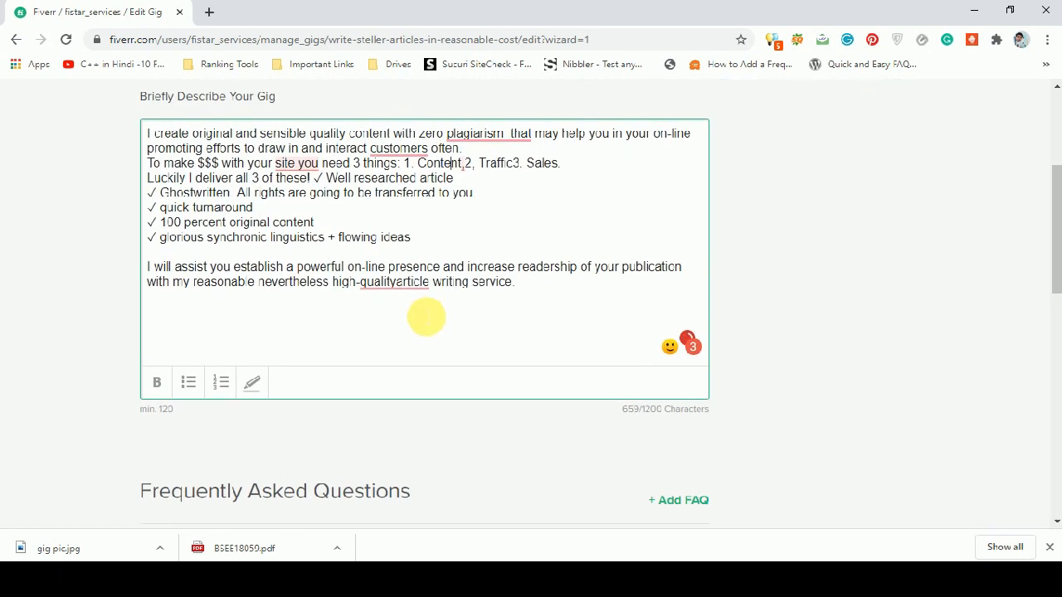
{"action": "left_click", "coordinate": [403, 281]}
{"action": "left_click", "coordinate": [403, 308]}
{"action": "left_click_drag", "start_coordinate": [1055, 263], "coordinate": [1054, 326]}
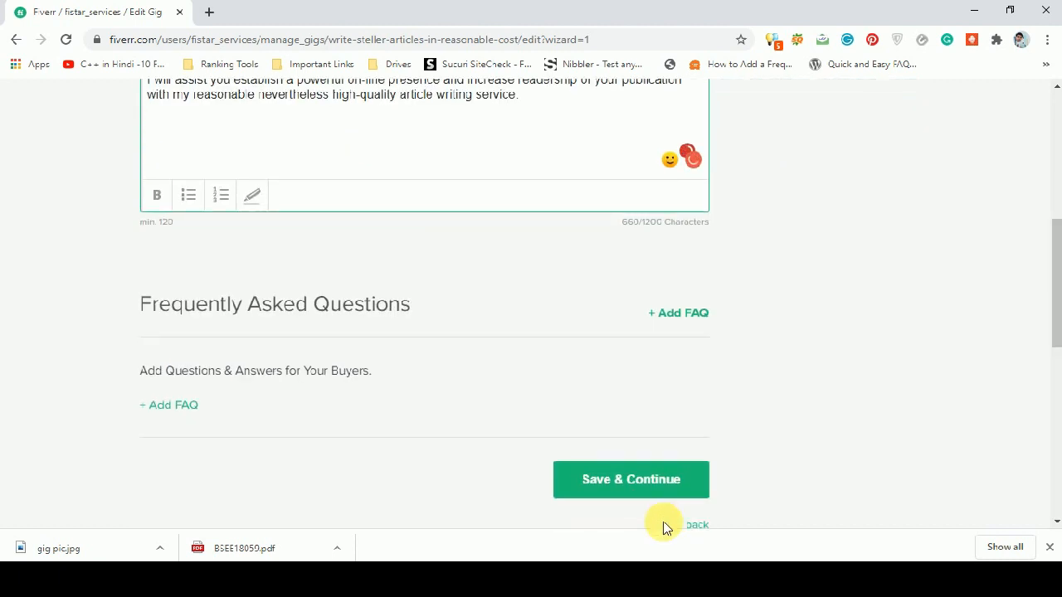
{"action": "left_click", "coordinate": [627, 481]}
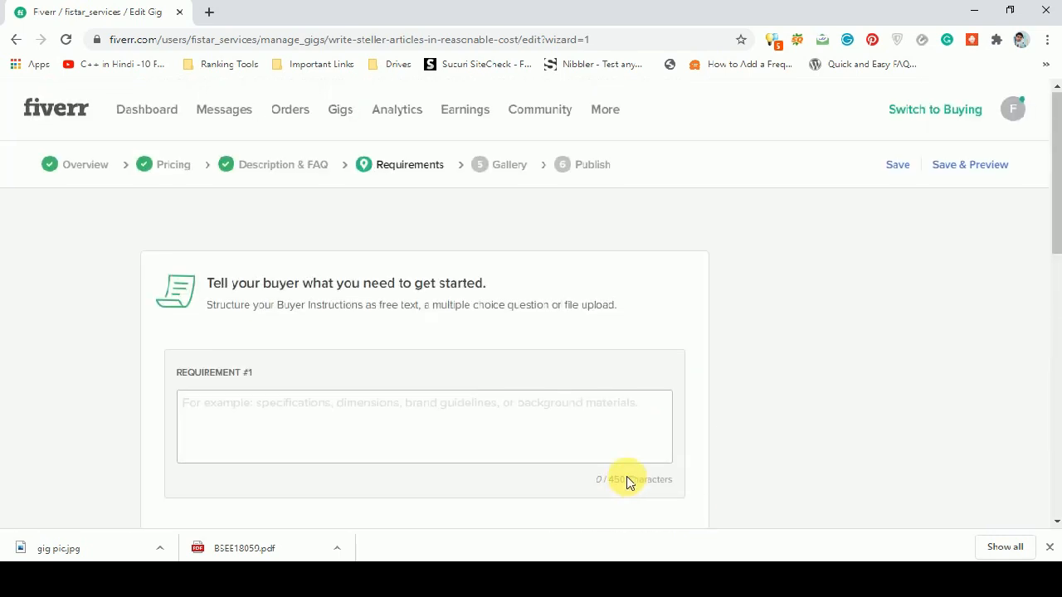
Add "niche" as a mandatory free-text buyer requirement and continue to the gallery
{"action": "left_click", "coordinate": [388, 425]}
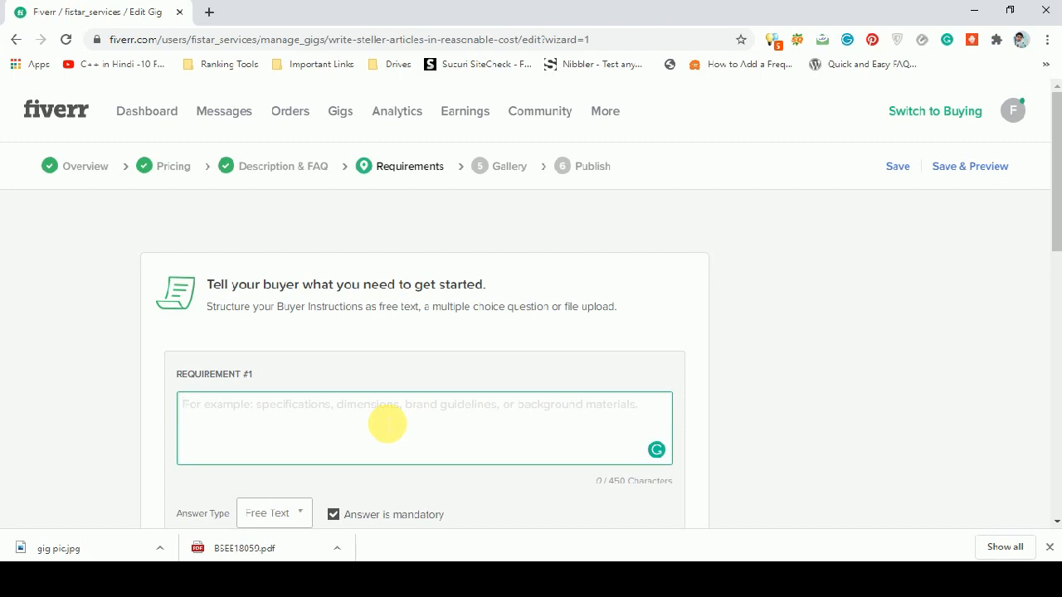
{"action": "left_click_drag", "start_coordinate": [1058, 123], "coordinate": [1060, 138]}
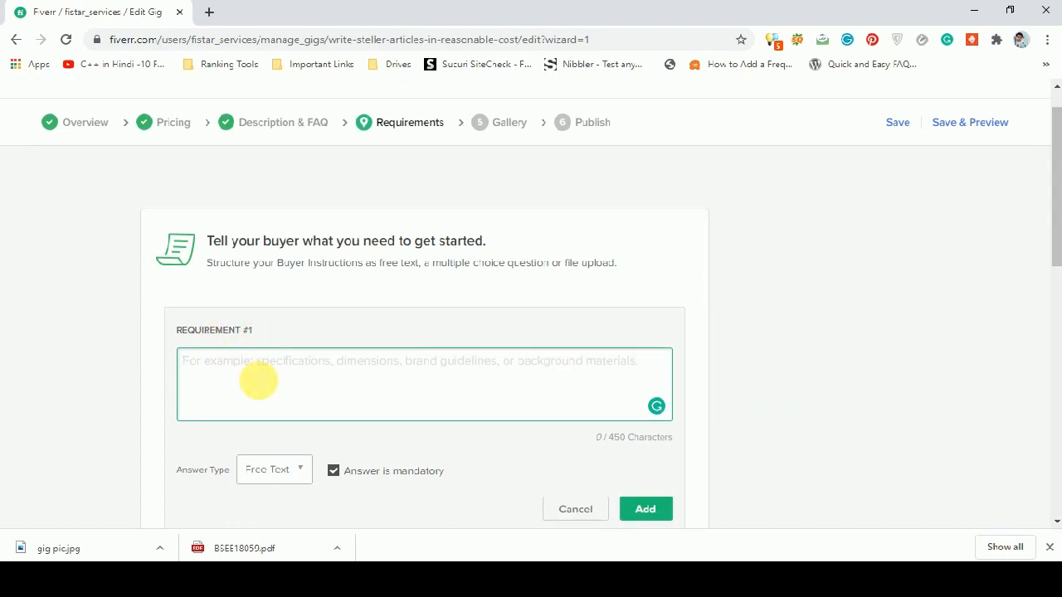
{"action": "type", "text": "nic"}
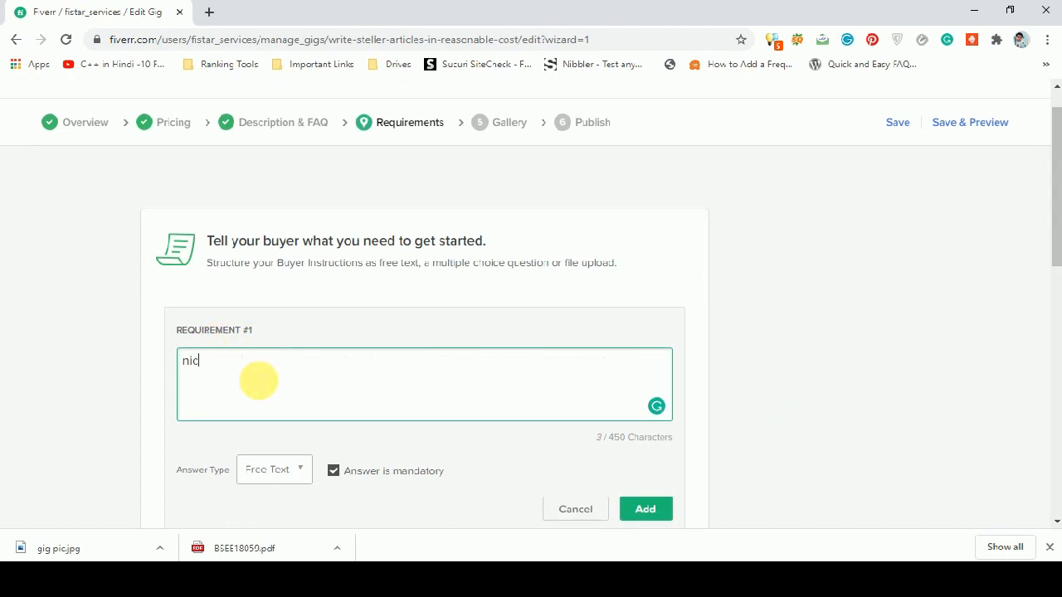
{"action": "type", "text": "he"}
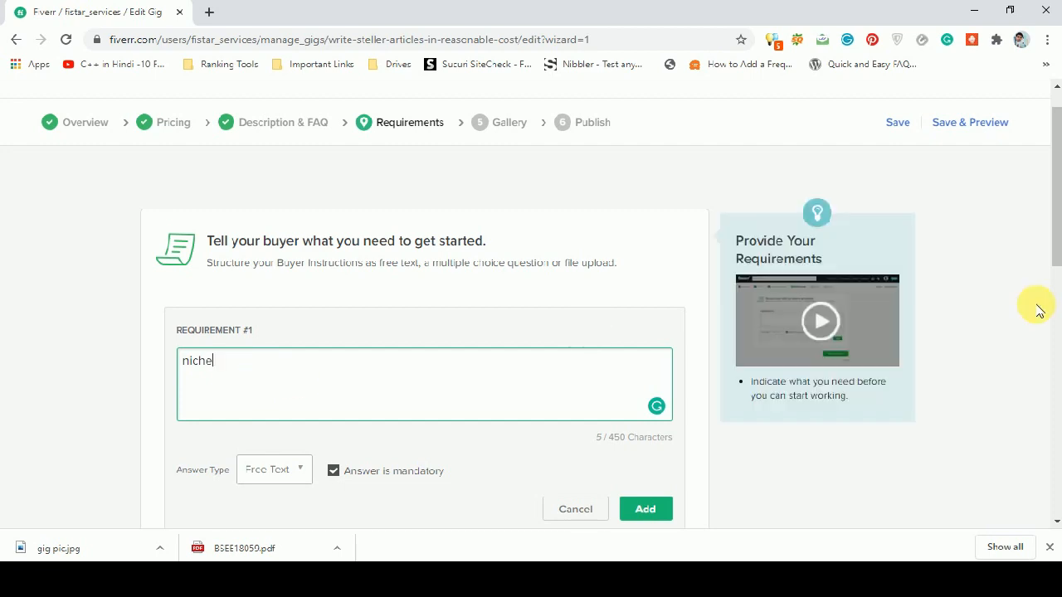
{"action": "left_click_drag", "start_coordinate": [1056, 258], "coordinate": [1055, 308]}
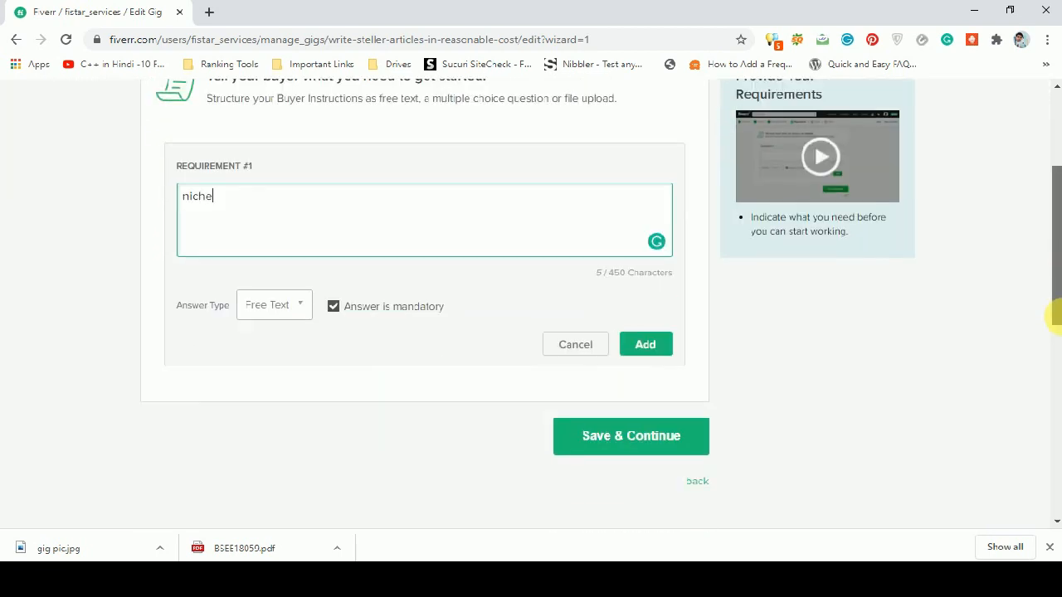
{"action": "left_click", "coordinate": [612, 439]}
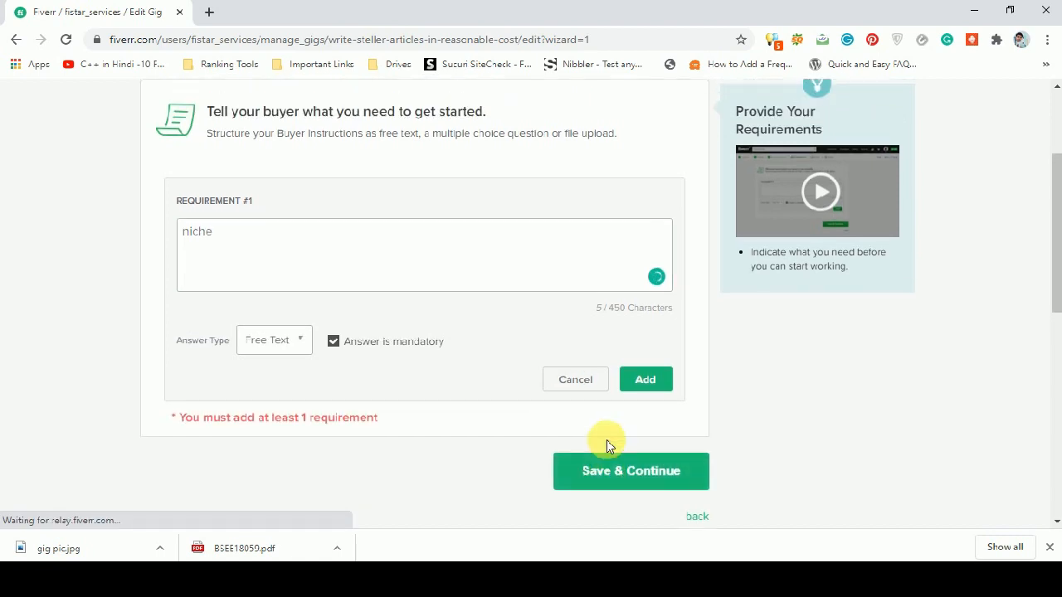
{"action": "left_click", "coordinate": [646, 380]}
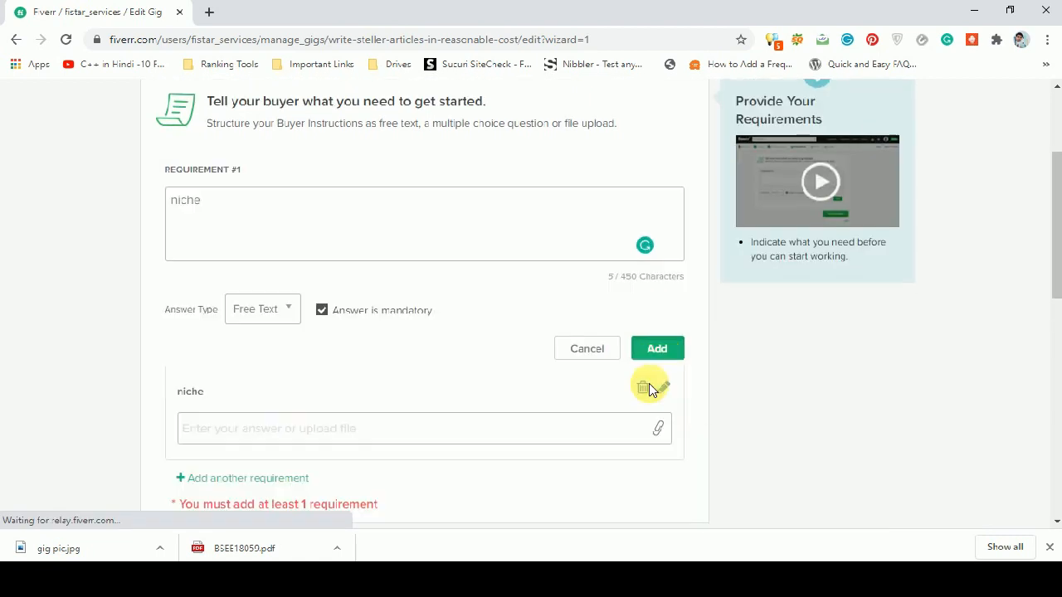
{"action": "left_click", "coordinate": [695, 352]}
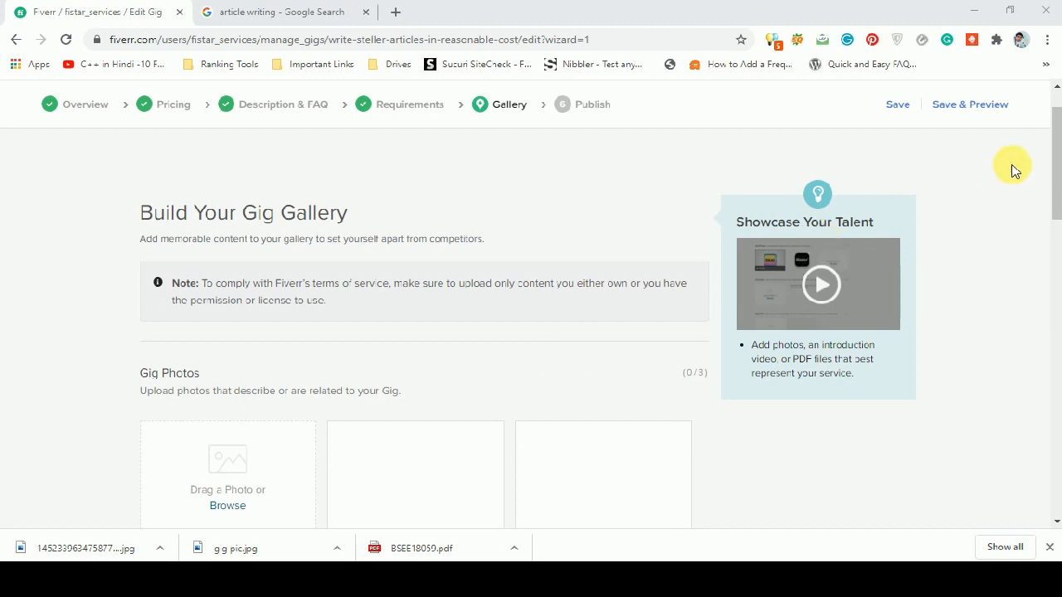
Upload the notebook image headed "Articles" from the Desktop as the first gig photo
{"action": "scroll", "coordinate": [238, 218], "scroll_direction": "down", "scroll_amount": 3}
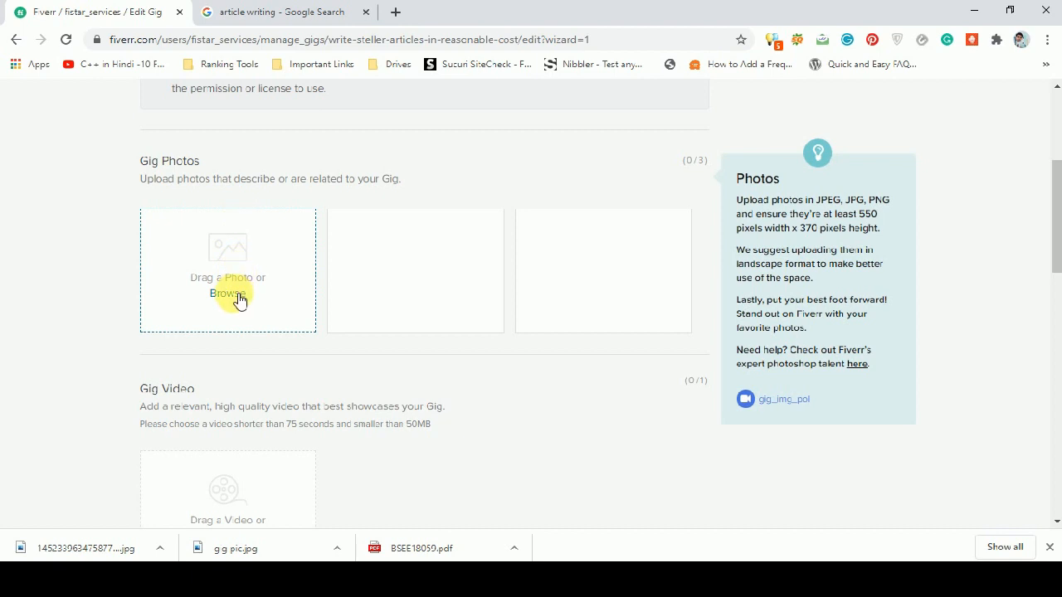
{"action": "left_click", "coordinate": [238, 294]}
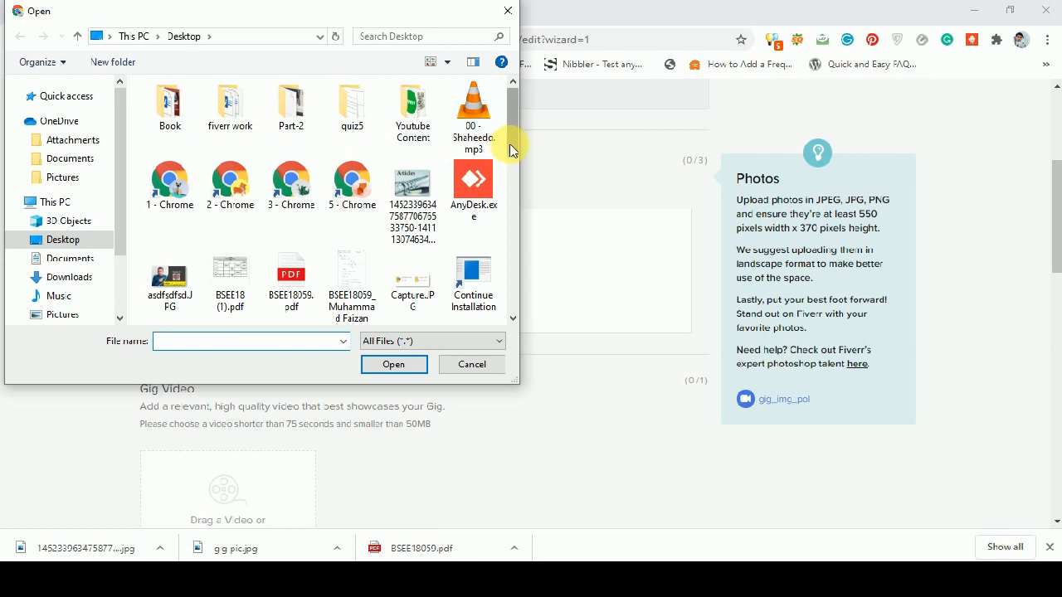
{"action": "left_click_drag", "start_coordinate": [510, 147], "coordinate": [511, 322]}
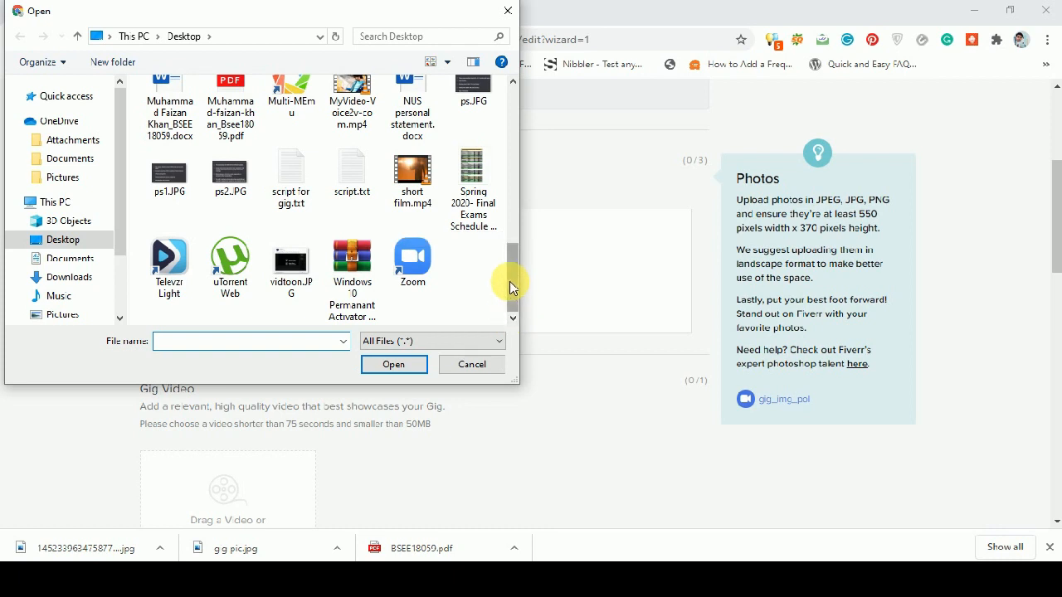
{"action": "left_click_drag", "start_coordinate": [510, 286], "coordinate": [509, 103]}
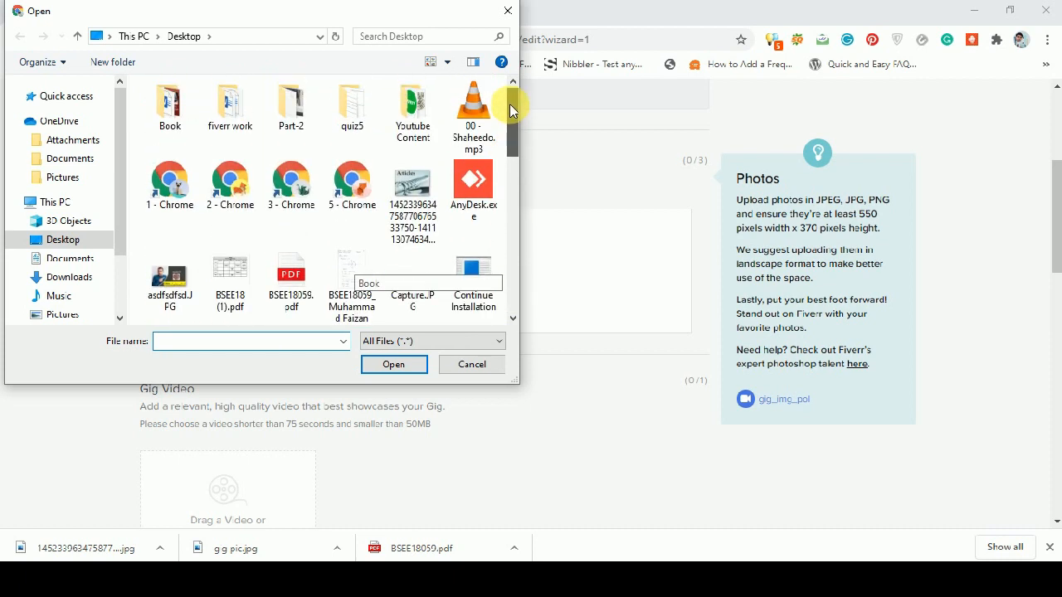
{"action": "left_click", "coordinate": [402, 189]}
{"action": "left_click", "coordinate": [402, 189]}
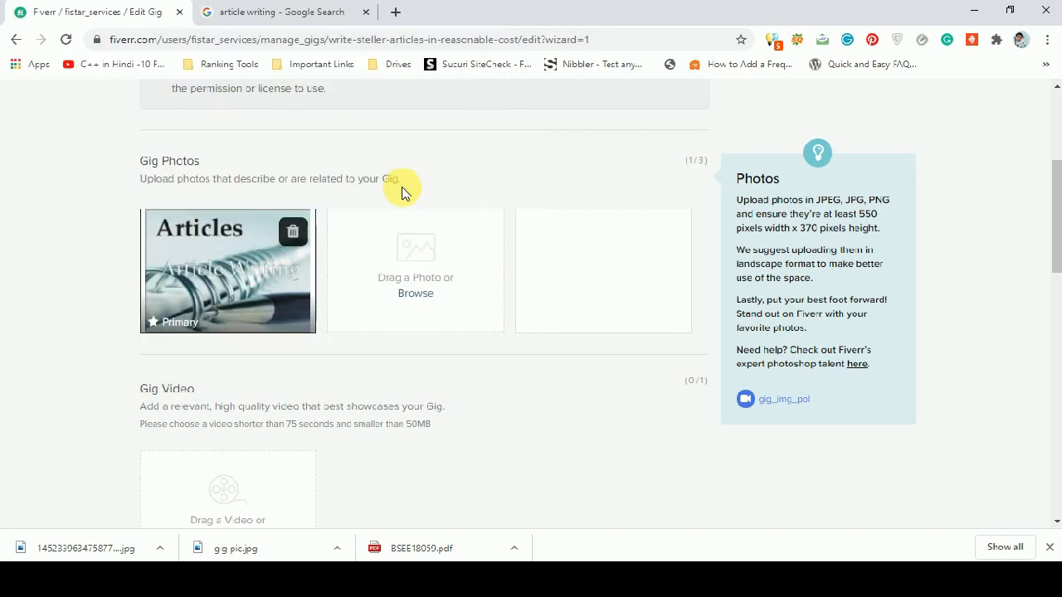
Leave the gig video and PDFs empty, save the gallery and continue to the Publish stage
{"action": "left_click_drag", "start_coordinate": [1055, 190], "coordinate": [1055, 238]}
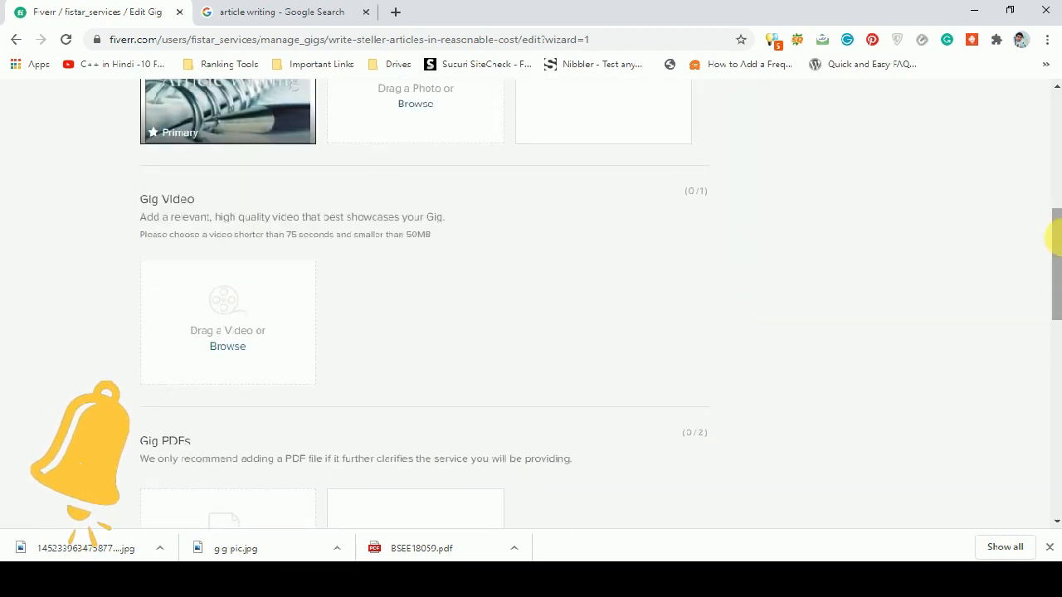
{"action": "mouse_move", "coordinate": [284, 282]}
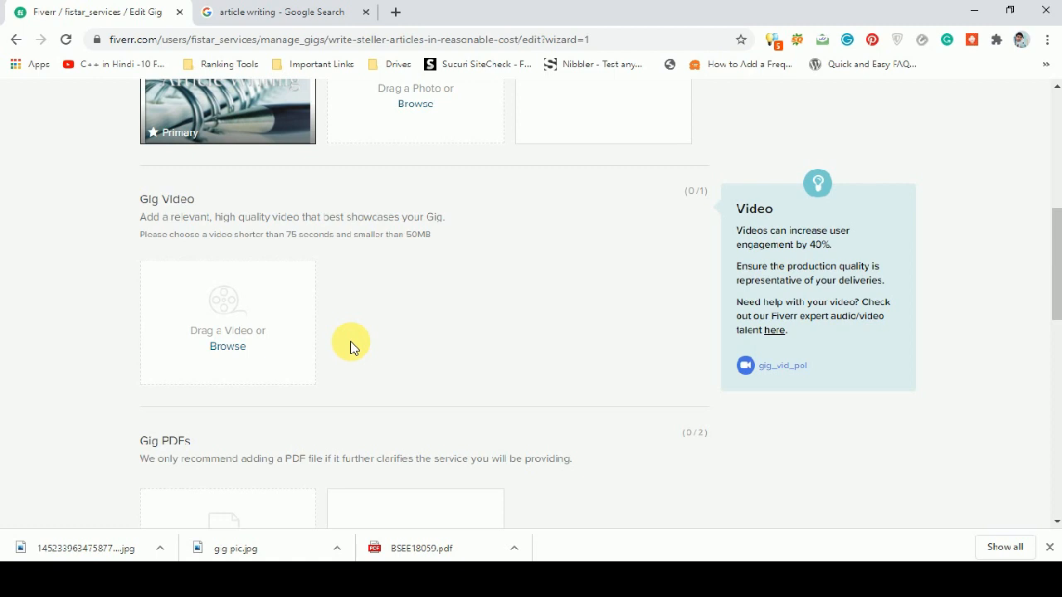
{"action": "left_click_drag", "start_coordinate": [1058, 235], "coordinate": [1052, 320]}
{"action": "left_click", "coordinate": [631, 306]}
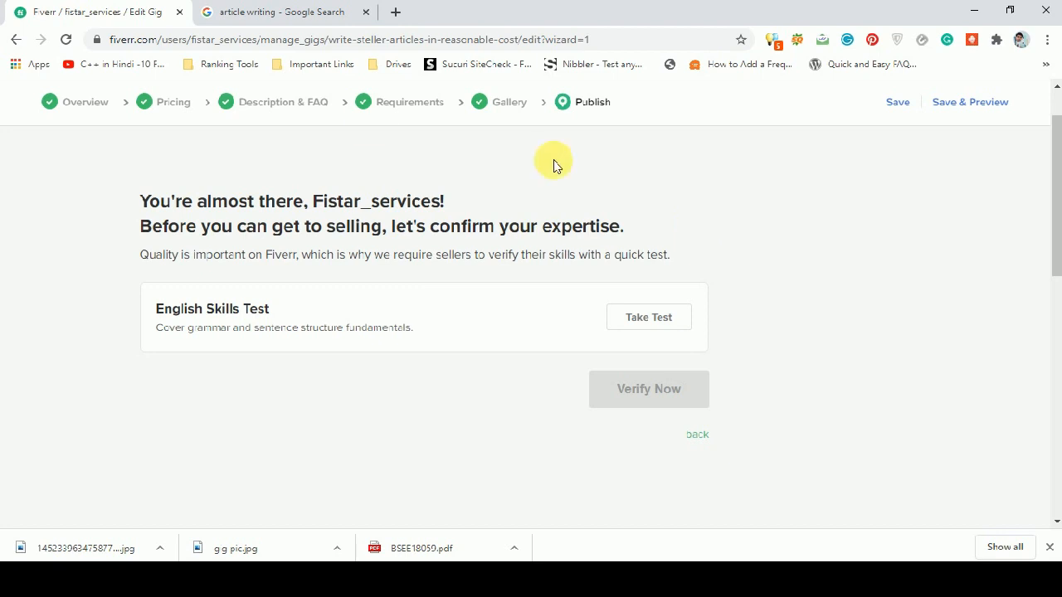
{"action": "left_click", "coordinate": [671, 413]}
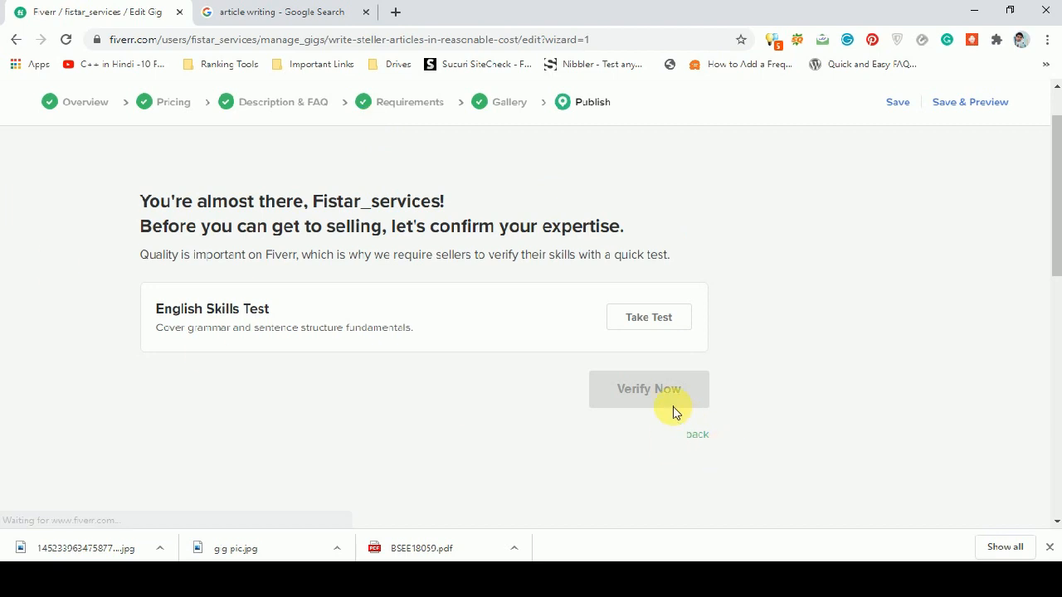